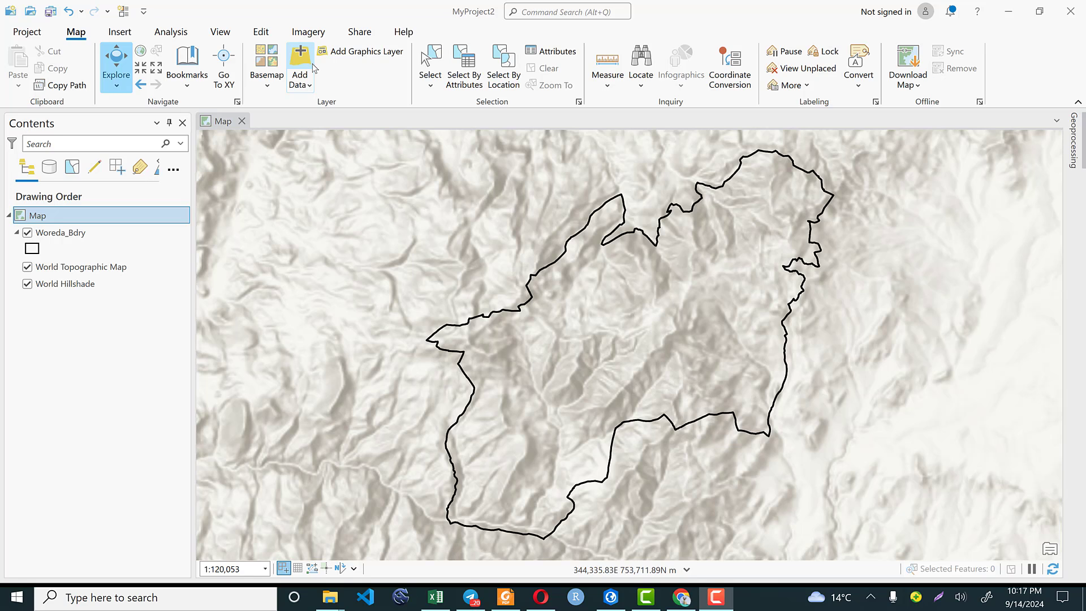
Step: Add the DEM raster from InputData.gdb in the Kawo_Koyisha RasterData folder to the map
left_click(301, 63)
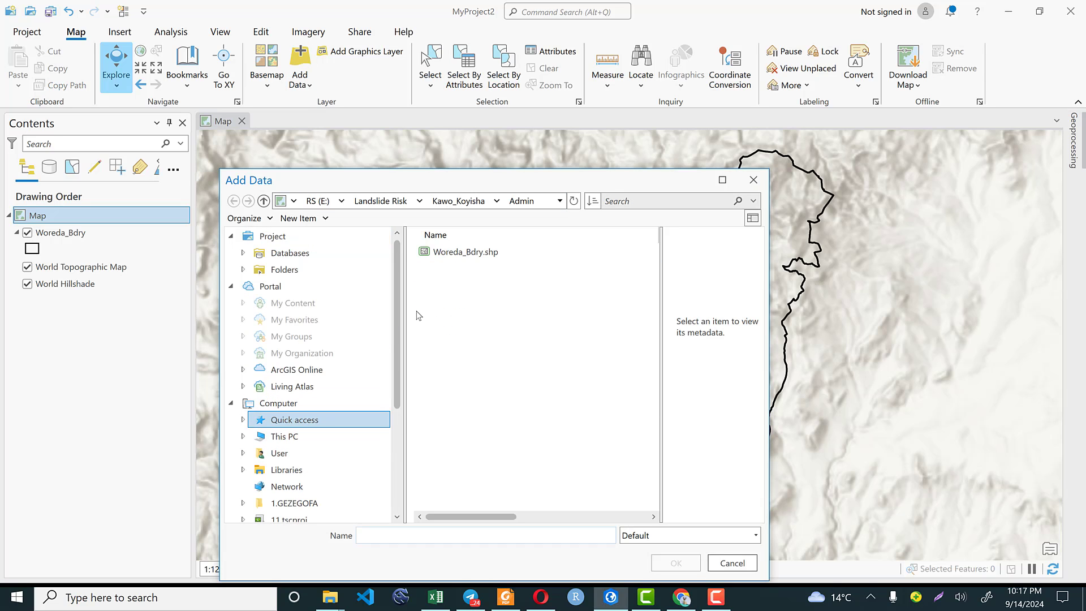
left_click(445, 204)
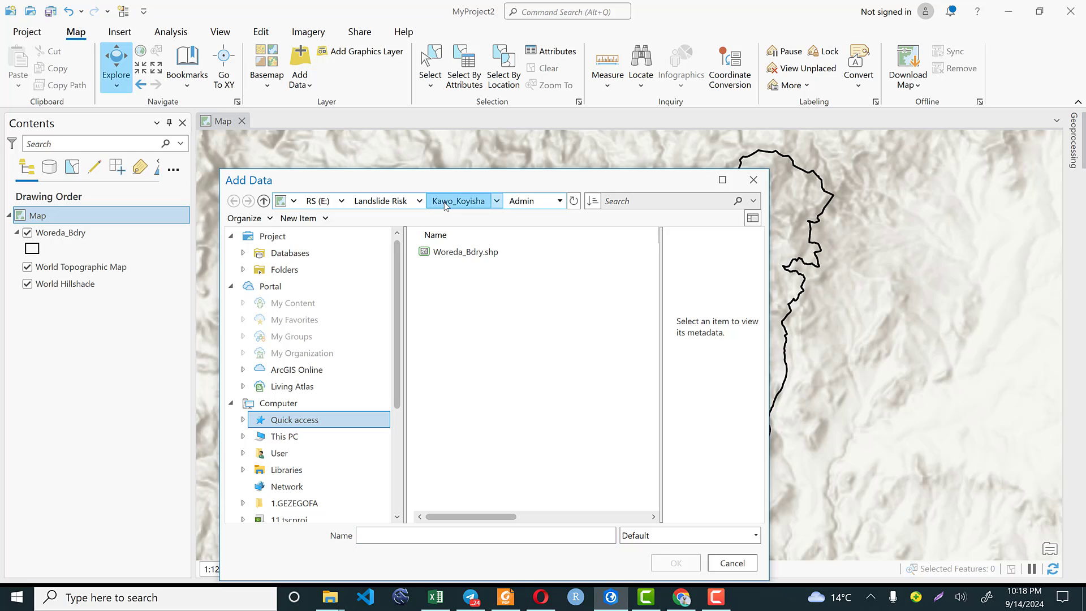
left_click(455, 270)
double_click(455, 270)
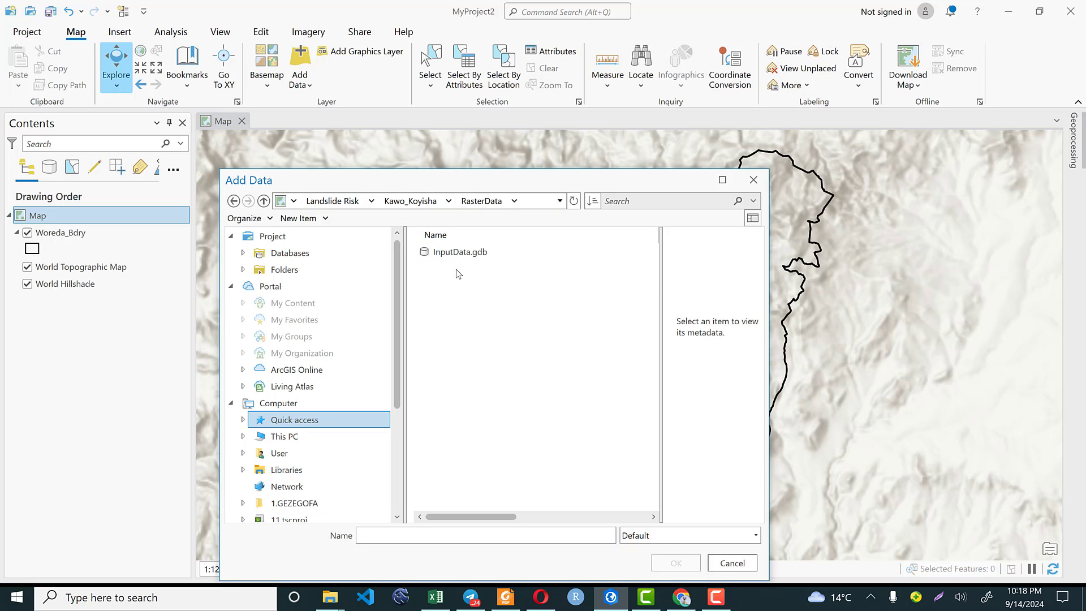
double_click(456, 256)
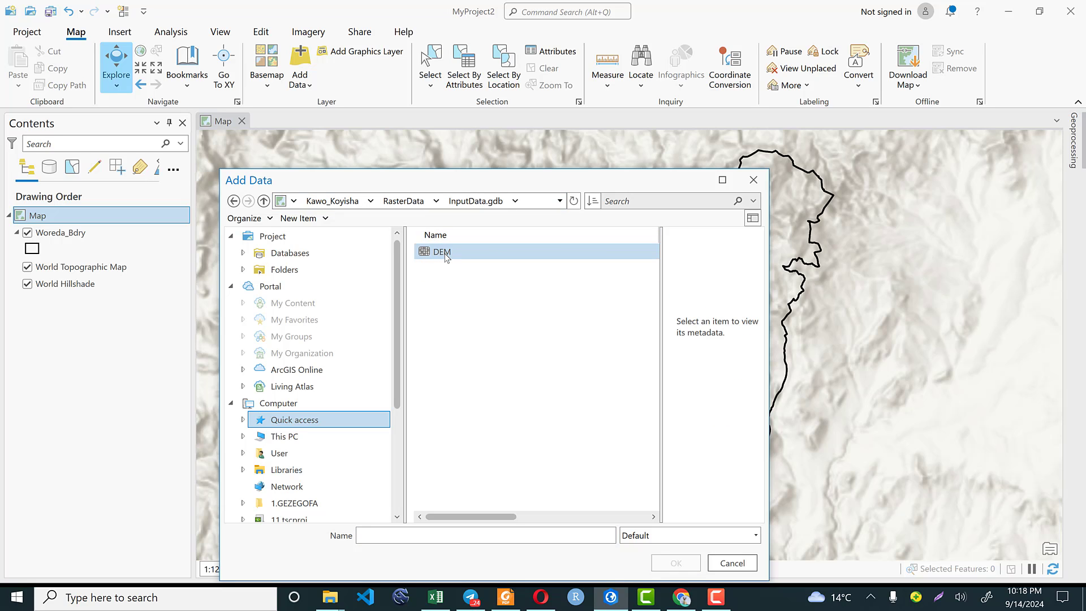
left_click(446, 255)
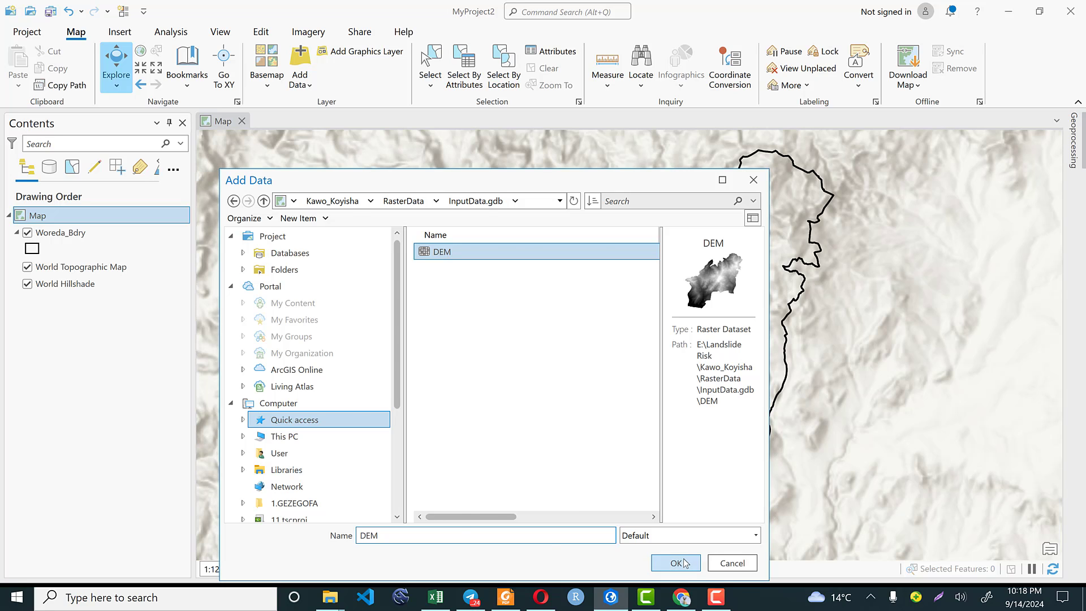
left_click(684, 563)
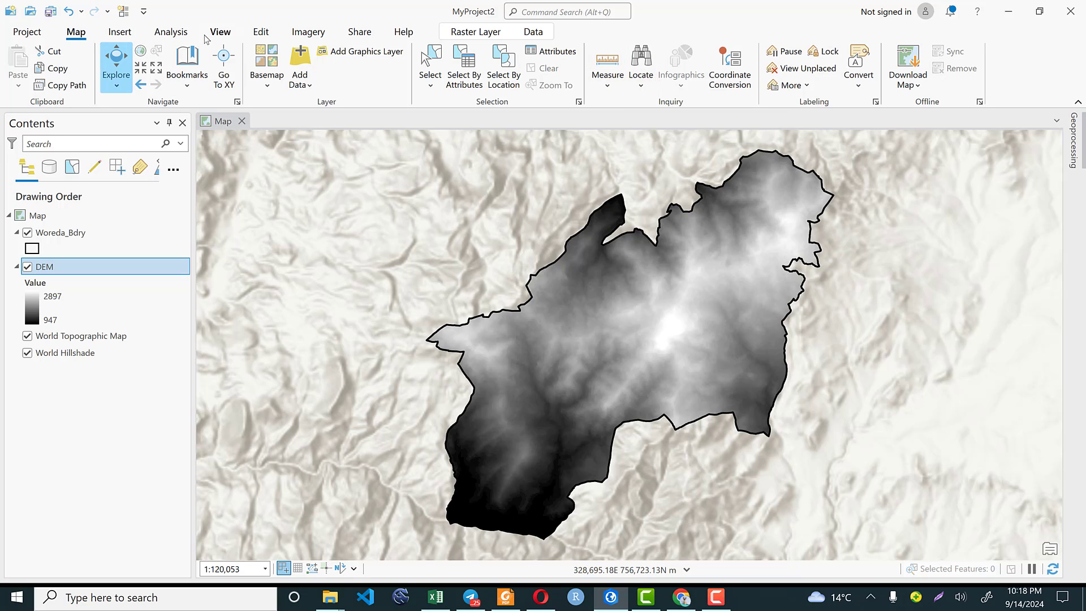
Step: Open the Fill tool from the Hydrology toolset of the Spatial Analyst Tools
left_click(174, 32)
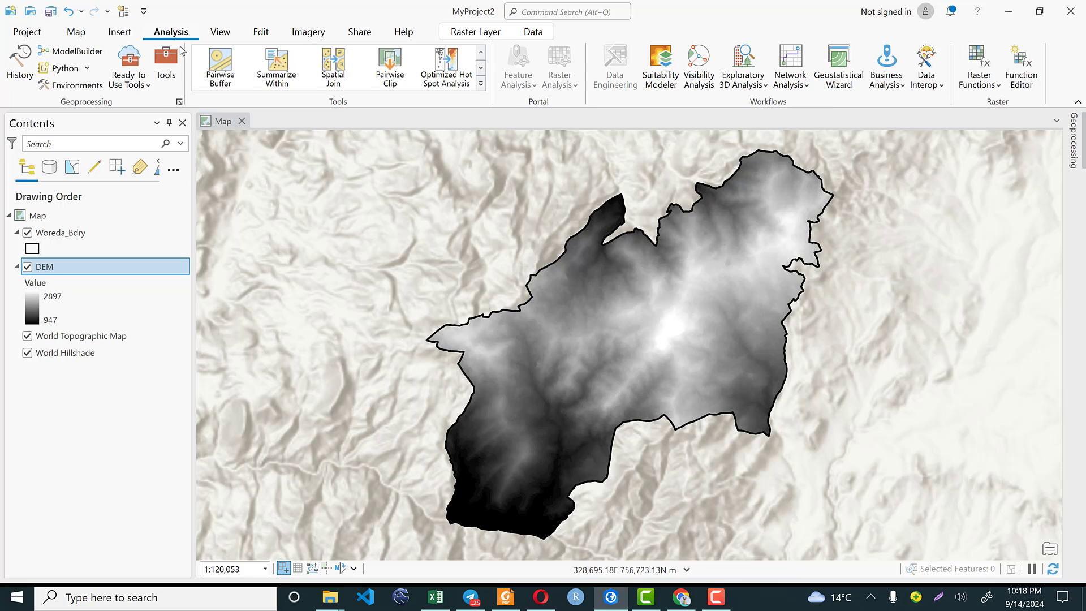
left_click(168, 78)
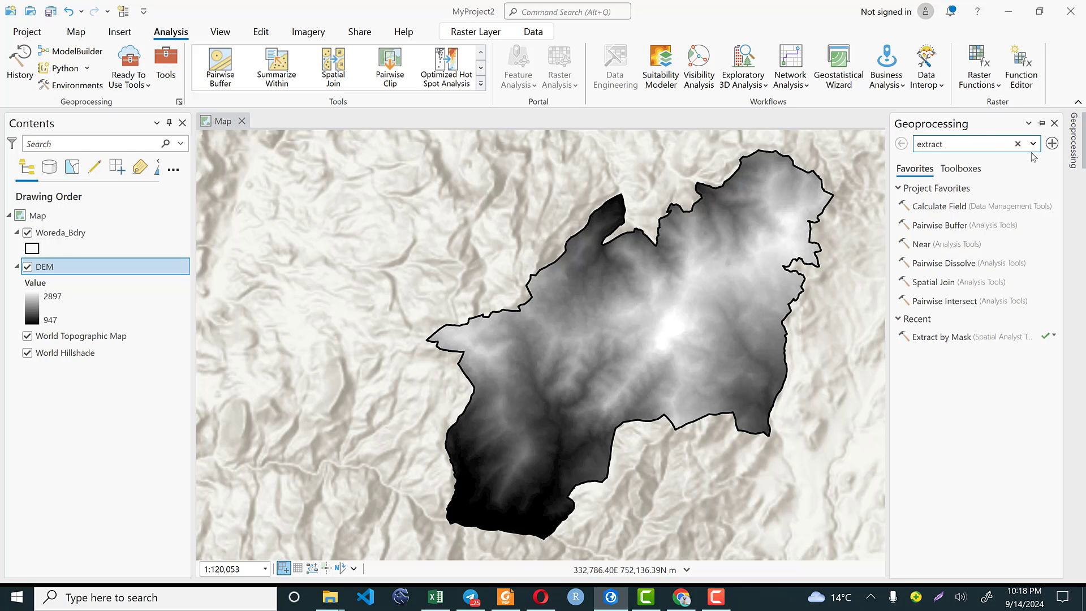
left_click(964, 146)
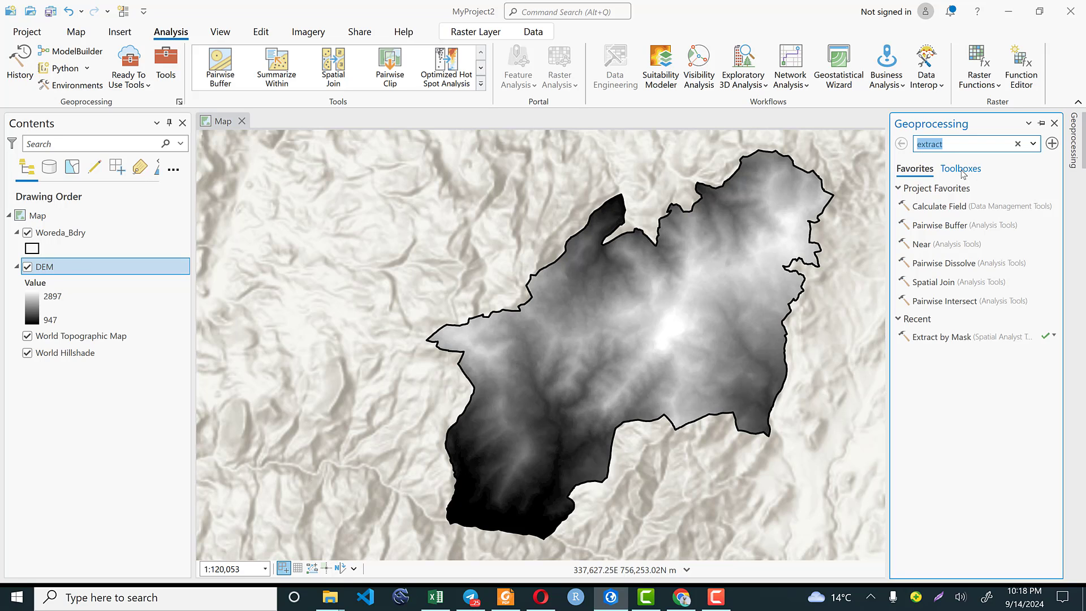
left_click(961, 169)
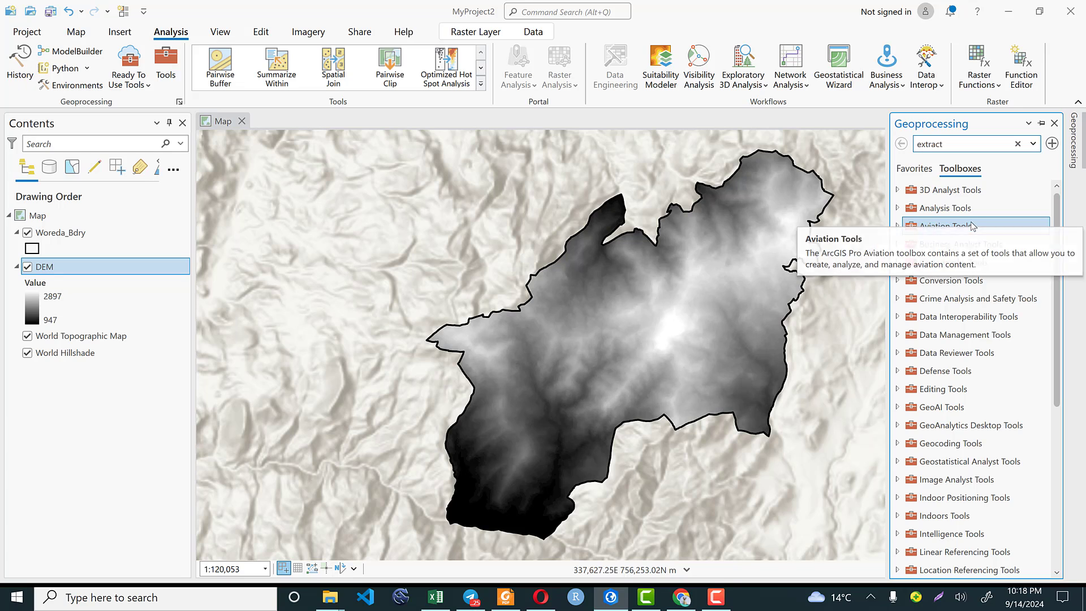
scroll(984, 279, "down", 5)
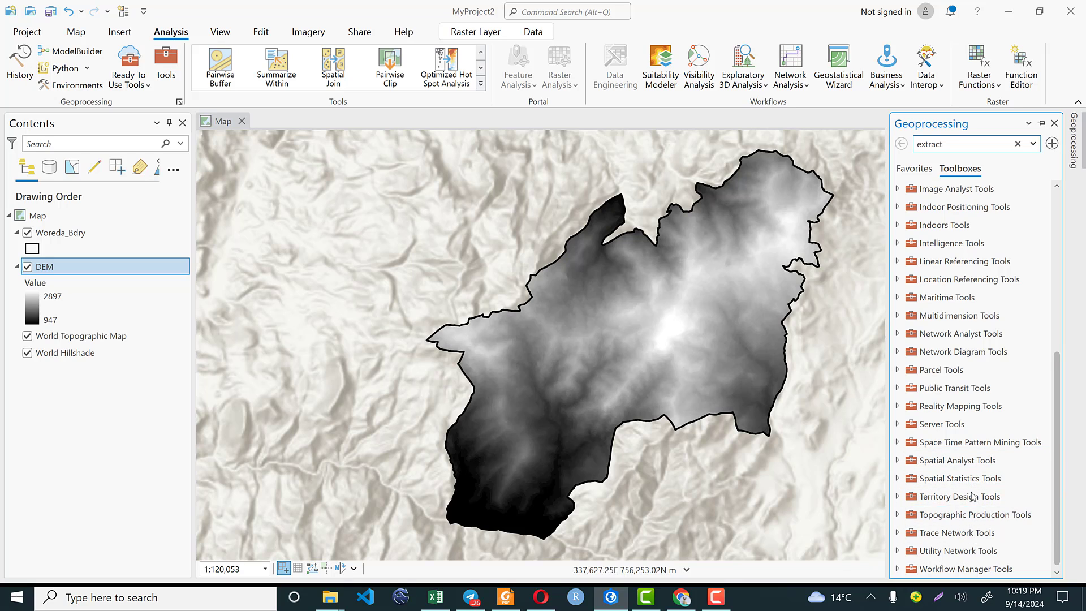
double_click(968, 462)
scroll(968, 464, "down", 4)
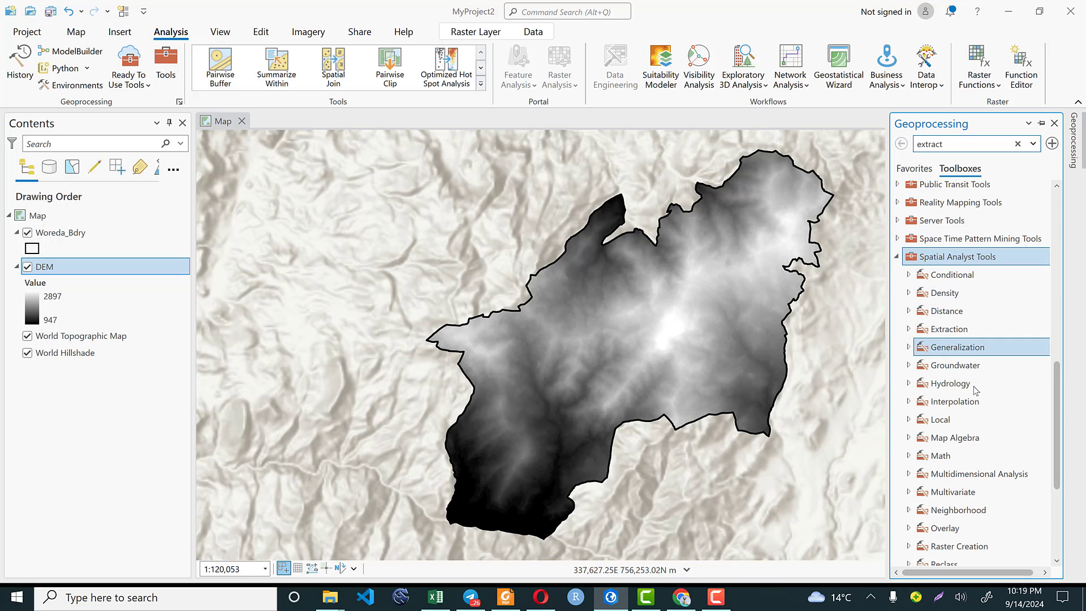
scroll(974, 396, "down", 1)
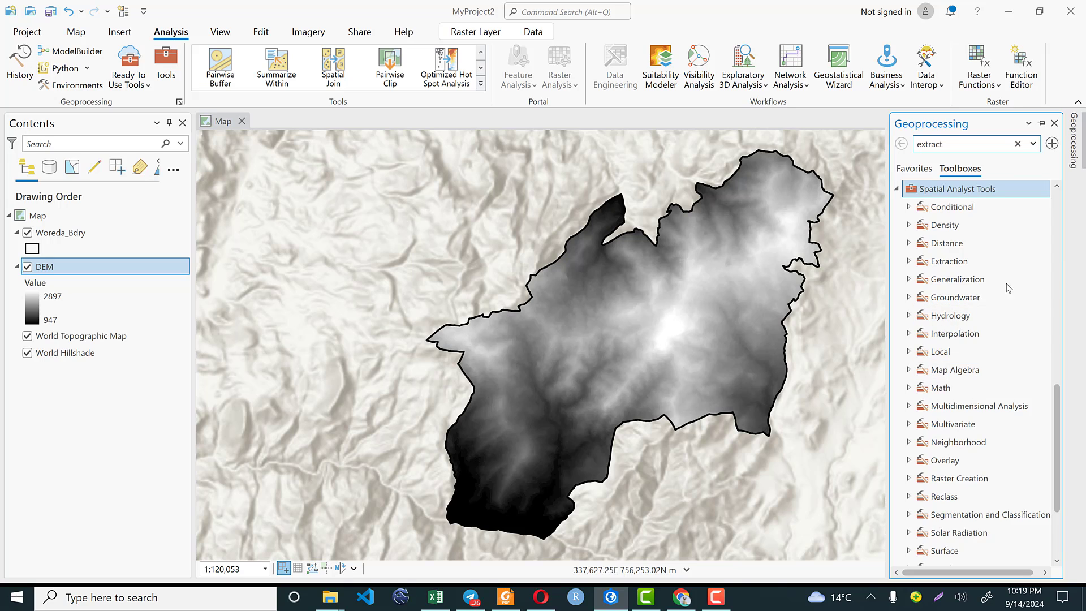
double_click(955, 316)
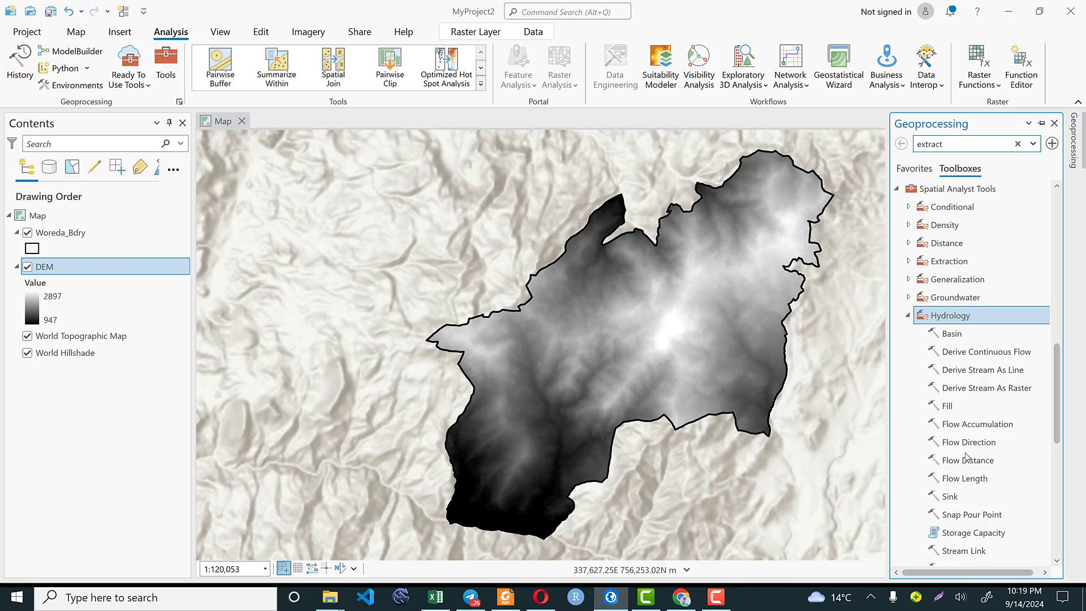
scroll(966, 407, "down", 1)
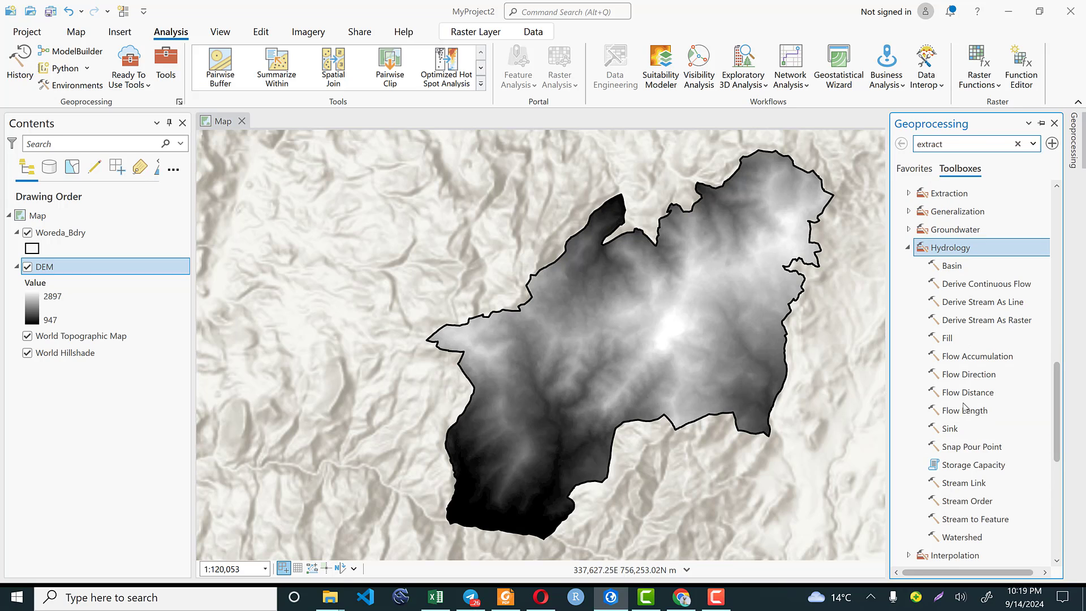
left_click(952, 338)
double_click(953, 338)
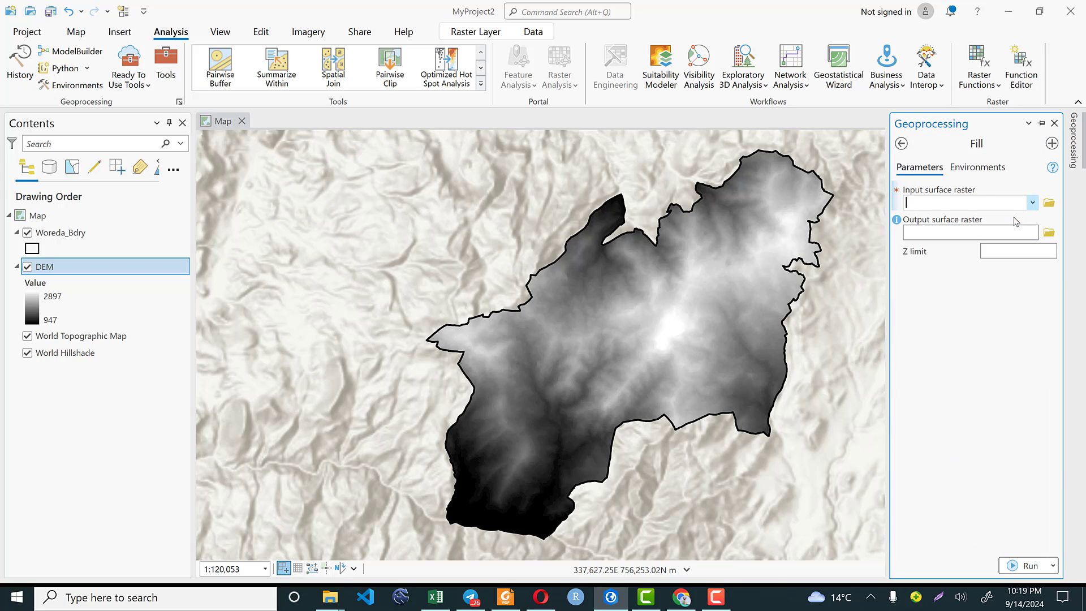
Step: Set the DEM layer as the input surface raster of the Fill tool
left_click(978, 199)
left_click(1032, 202)
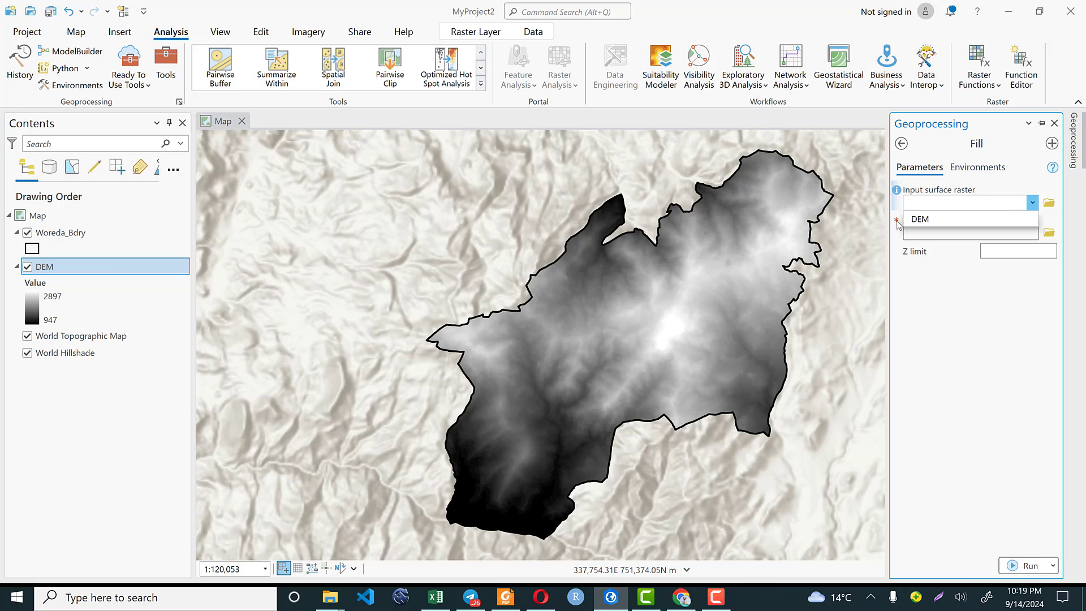
left_click(933, 221)
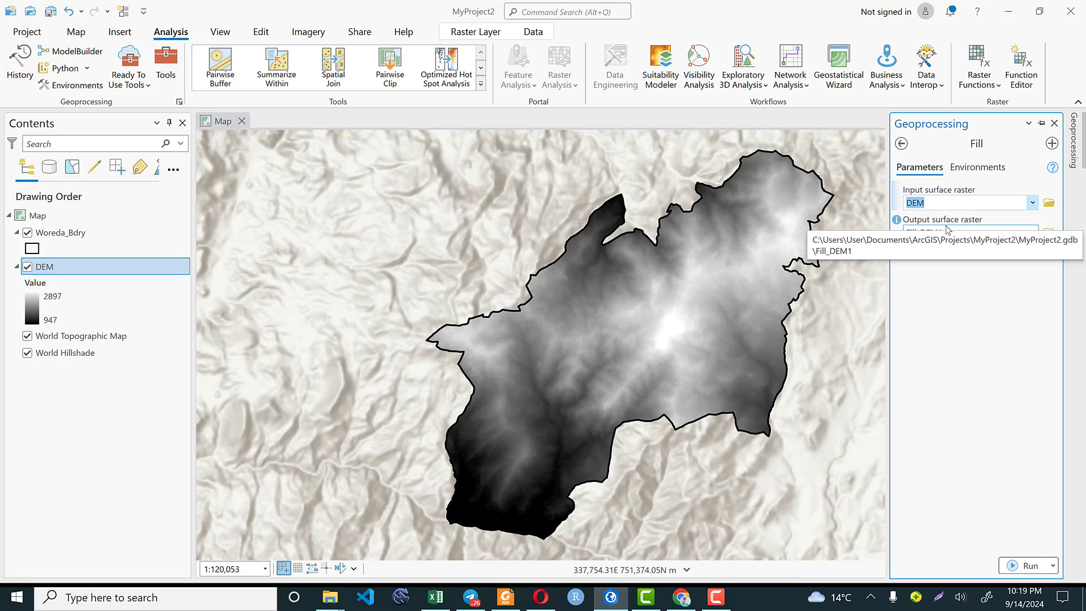
Step: Set the output surface raster to DEM_Fill in InputData.gdb and run the Fill tool
left_click(1027, 232)
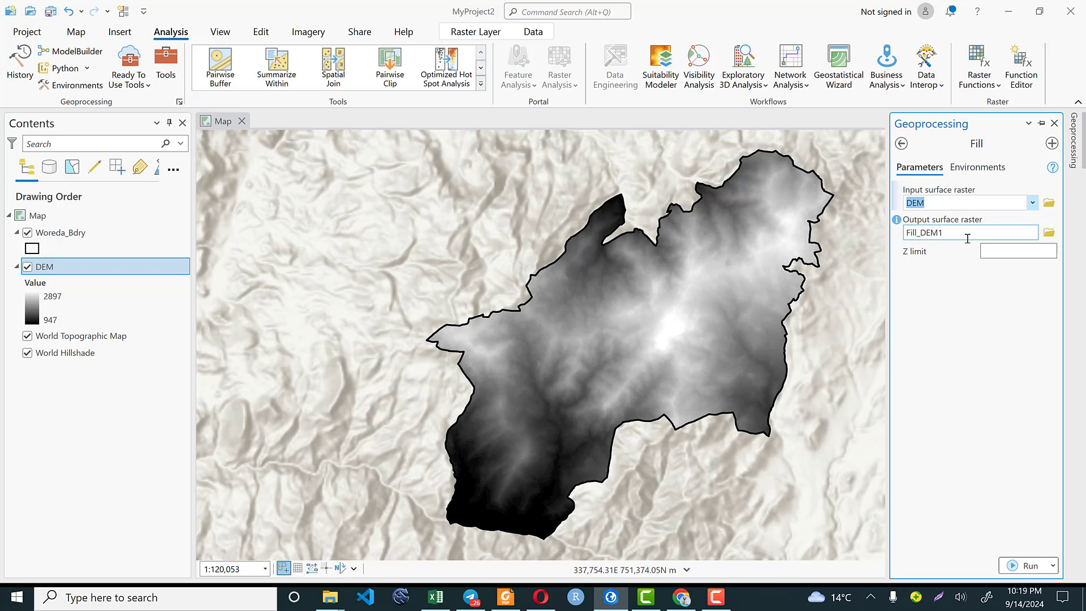
left_click(1049, 234)
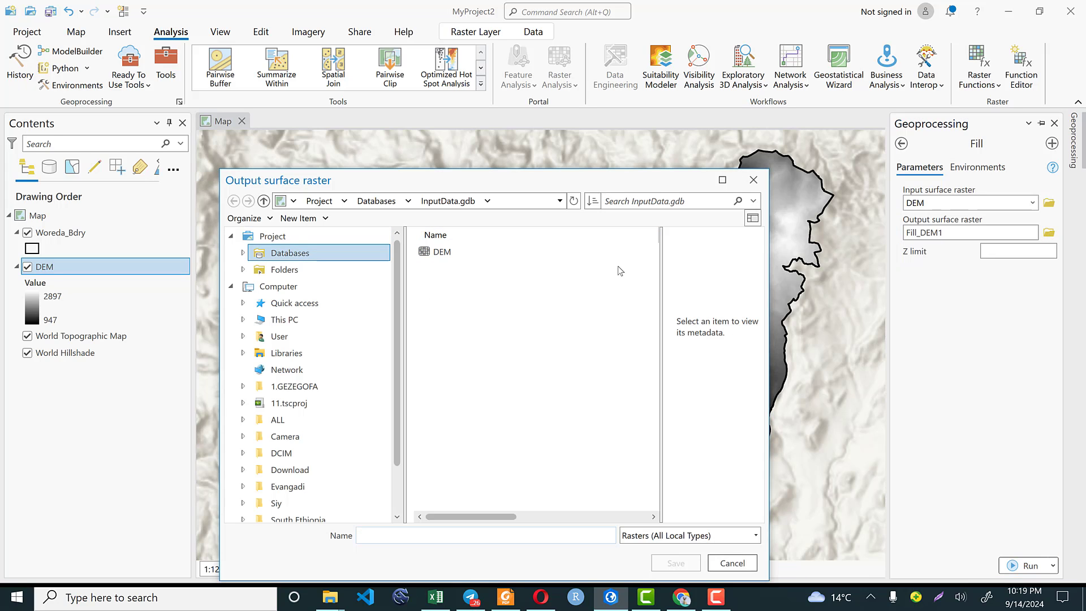
left_click_drag(487, 182, 488, 137)
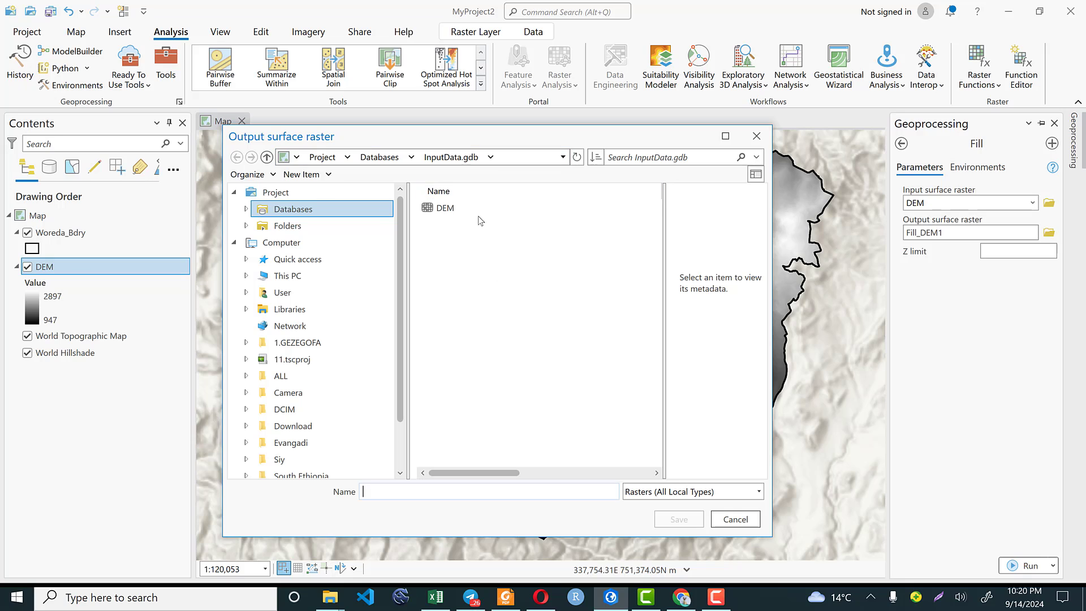
left_click(384, 491)
type("F")
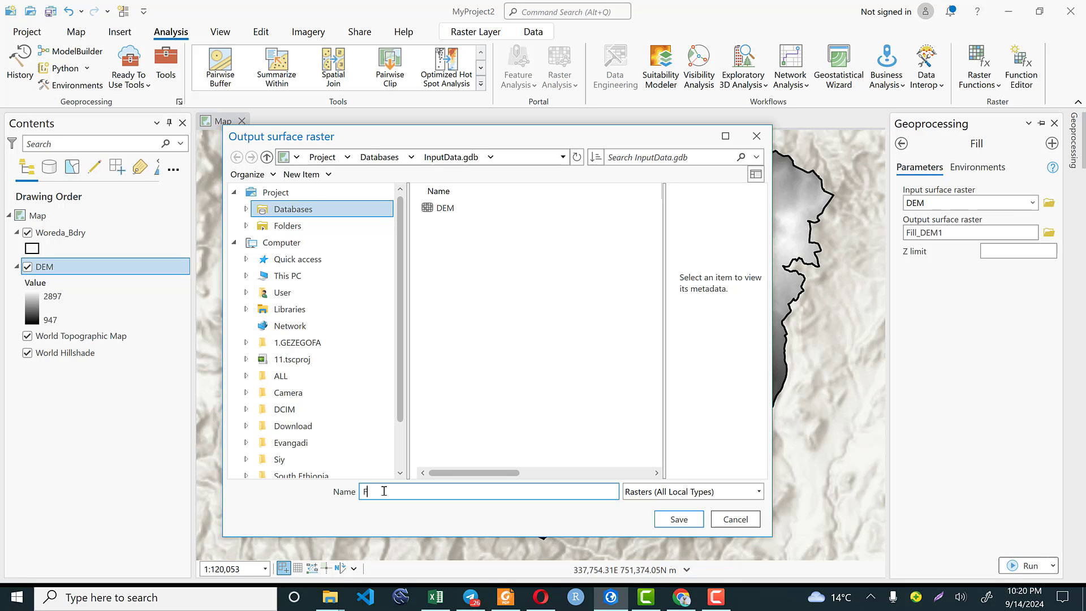
key("BackSpace")
type("DEM")
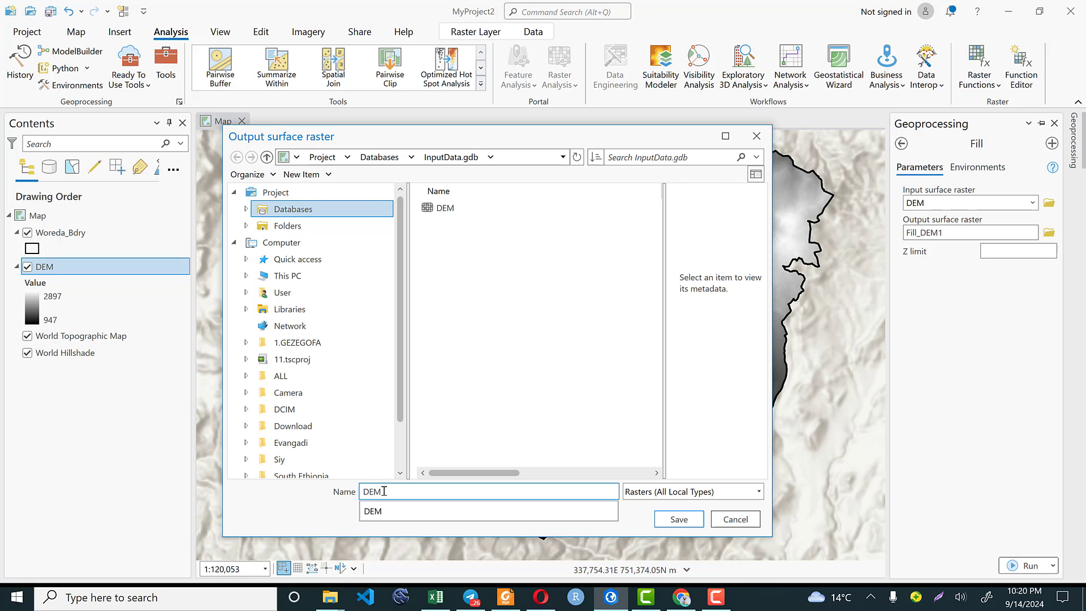
left_click(384, 491)
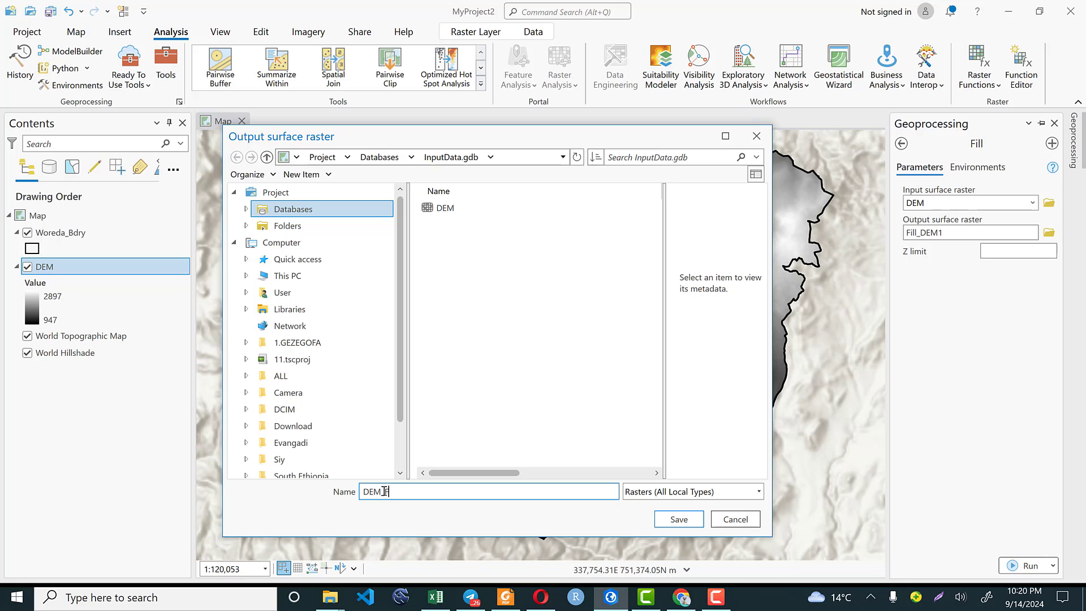
left_click(674, 520)
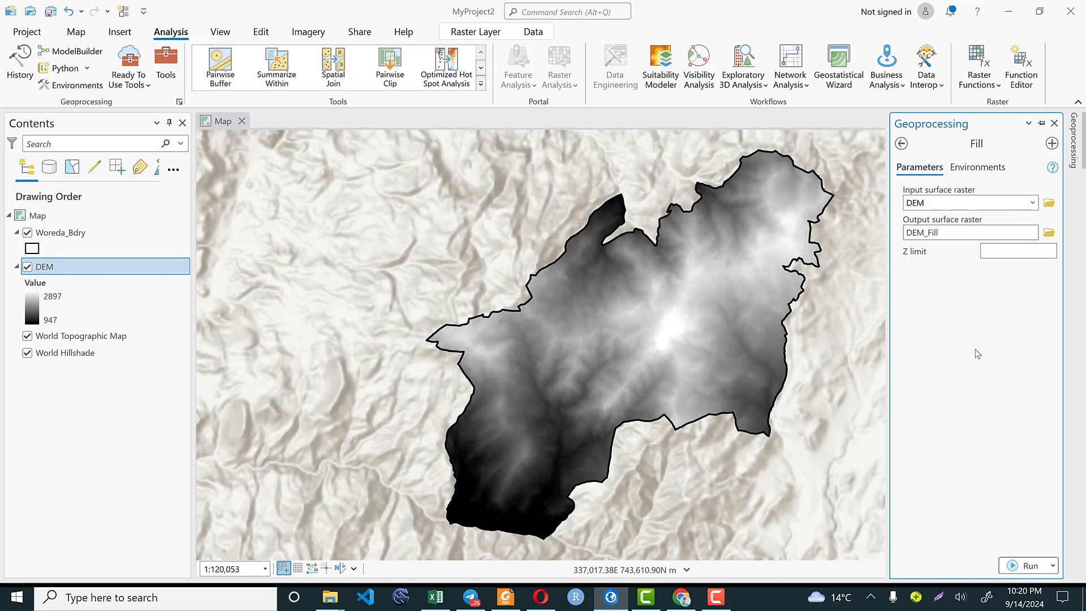
left_click(1029, 566)
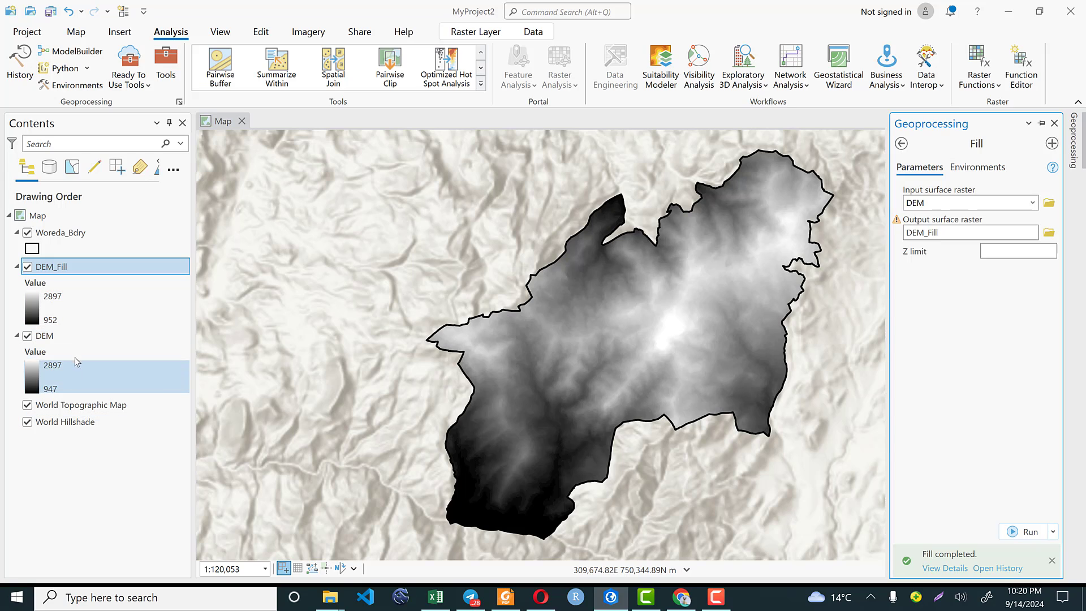
Step: Remove the original unfilled DEM layer from the map
right_click(48, 336)
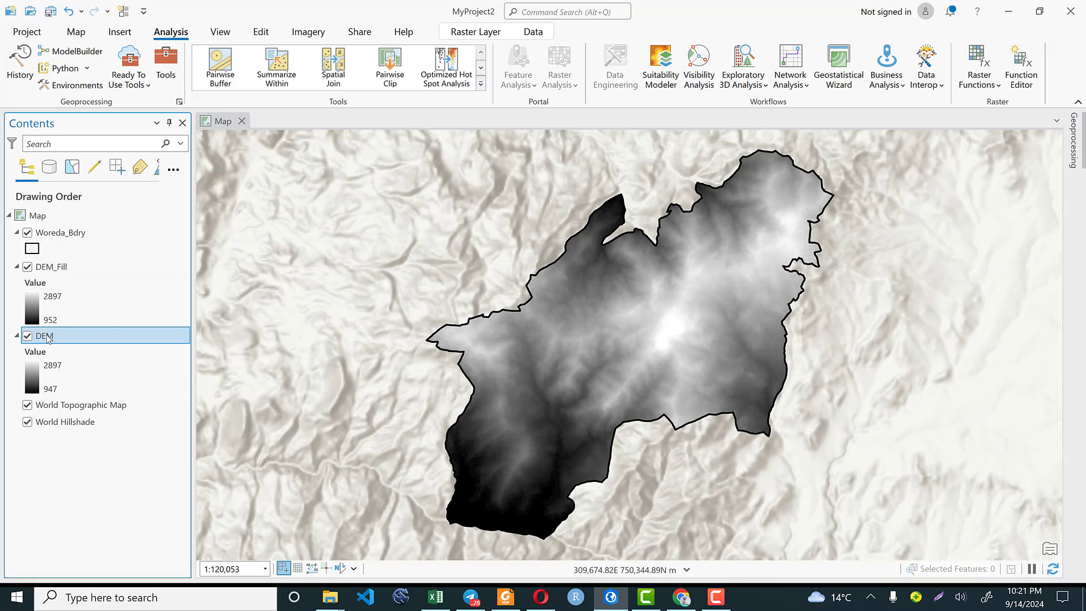
left_click(90, 37)
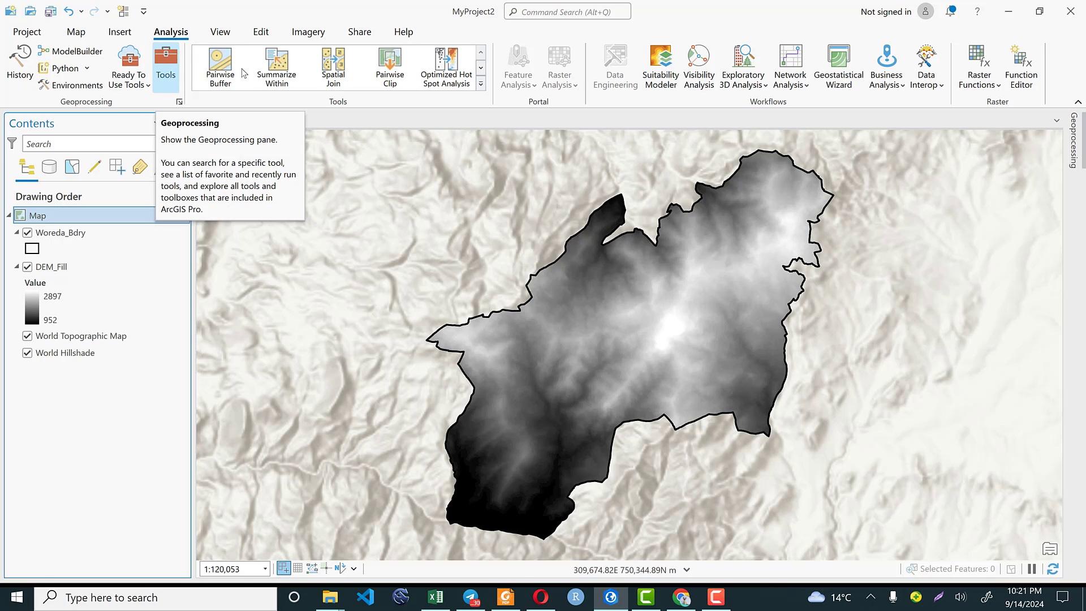
Step: Leave the Fill tool, open the Slope tool from the Spatial Analyst Tools and set DEM_Fill as its input raster
left_click(1081, 157)
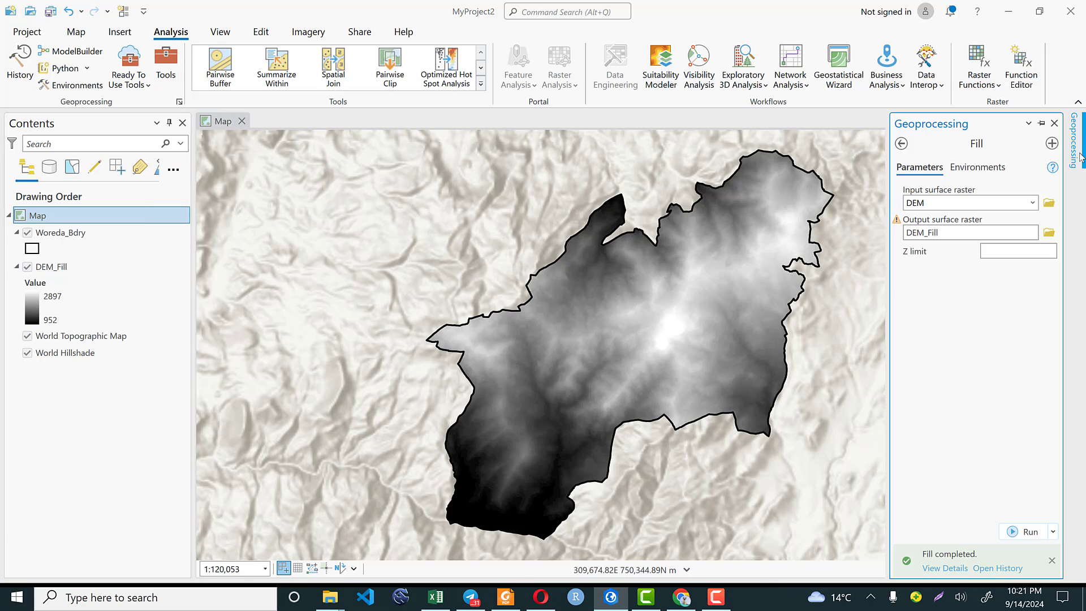
left_click(901, 144)
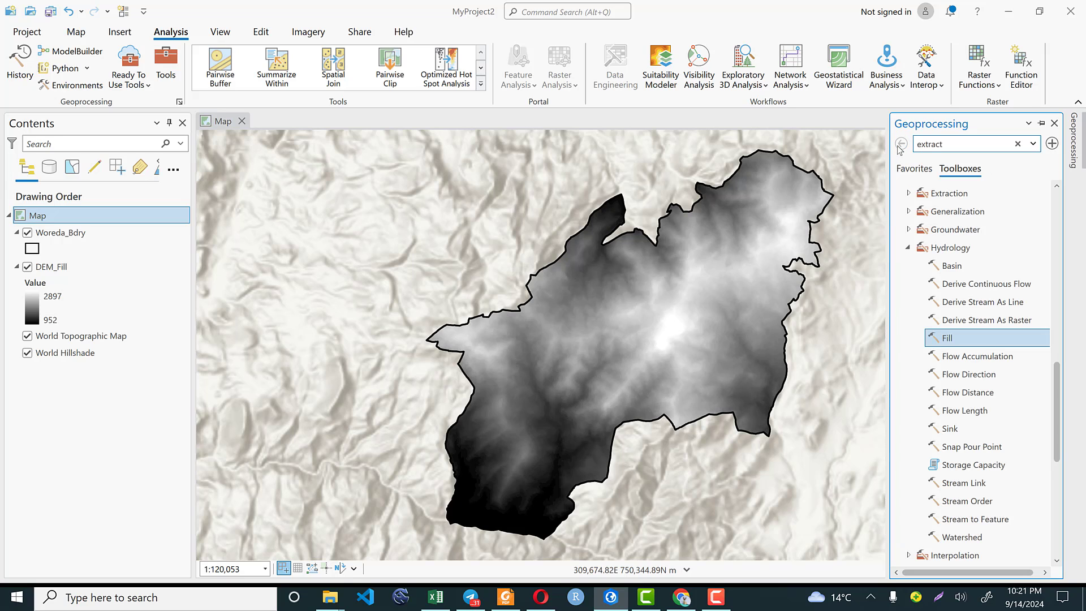
left_click(908, 249)
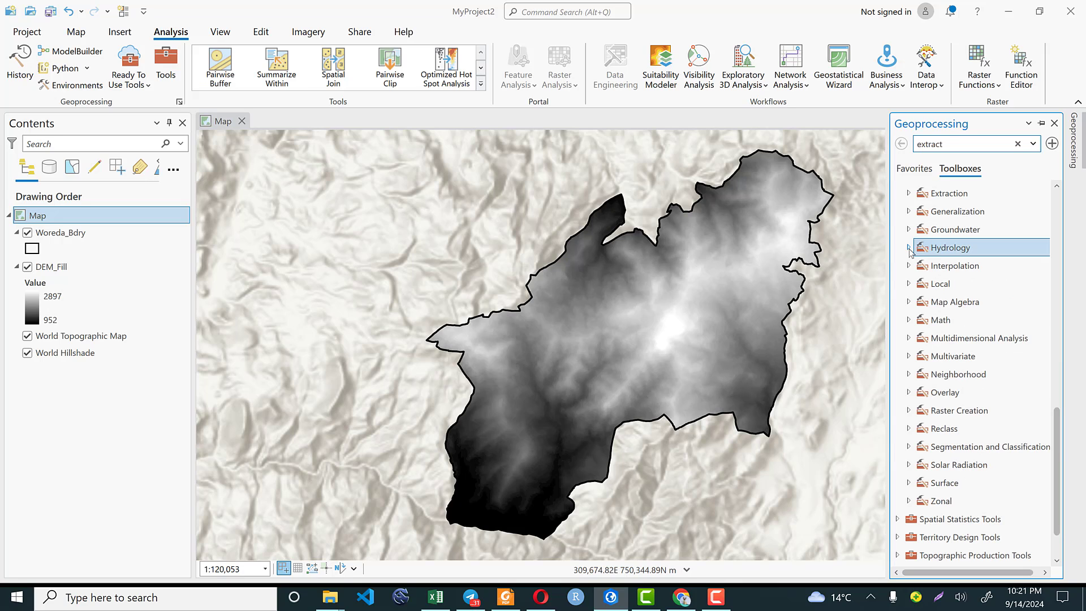
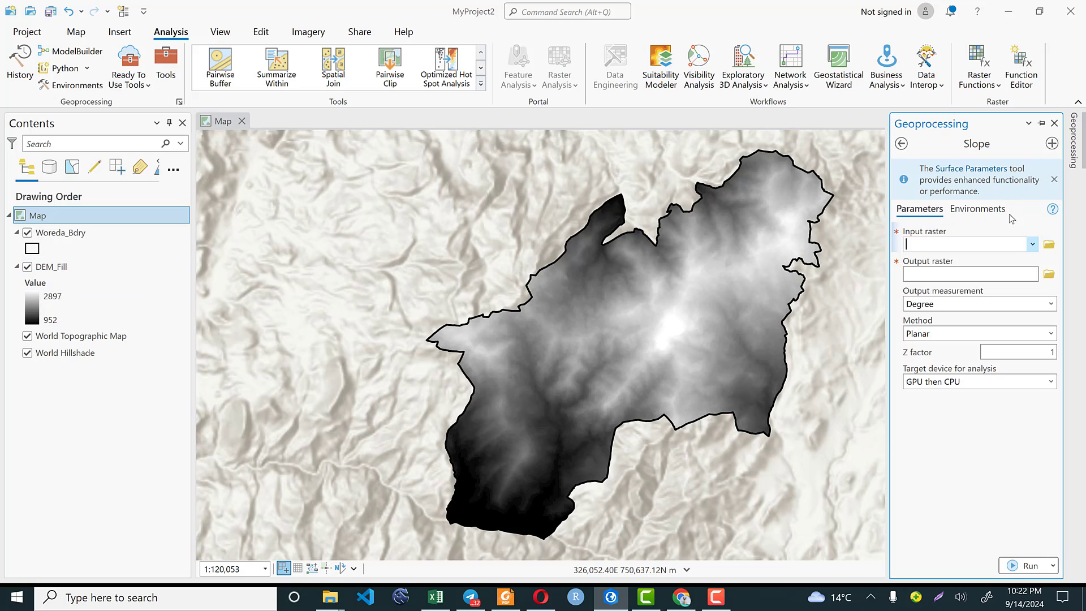
left_click(1032, 244)
left_click(943, 261)
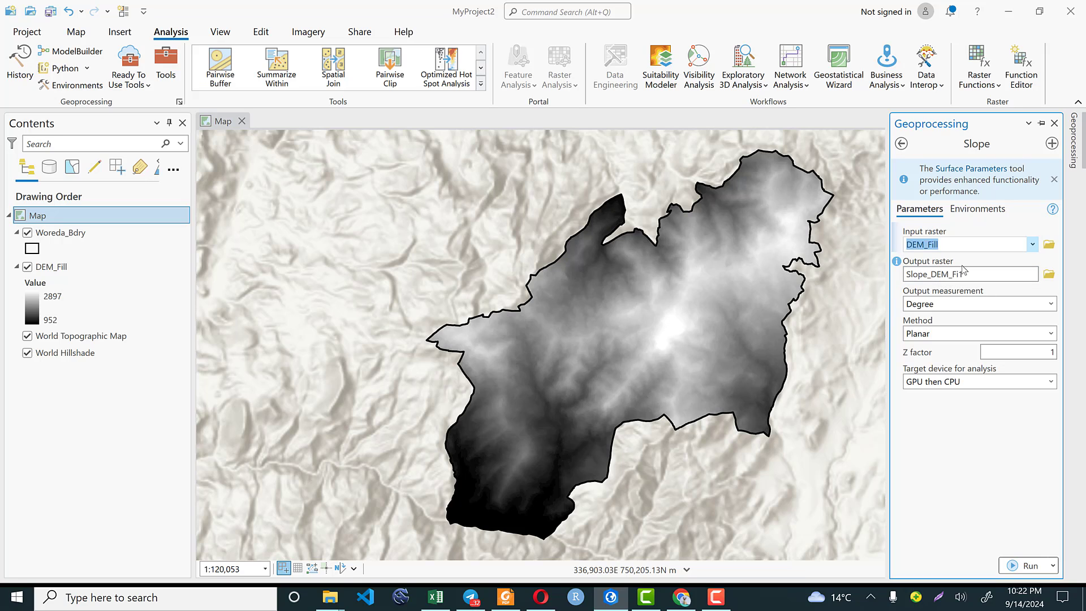
Step: Set the output raster to Slope in InputData.gdb with the output measurement in Degree, and run the Slope tool
left_click(1048, 276)
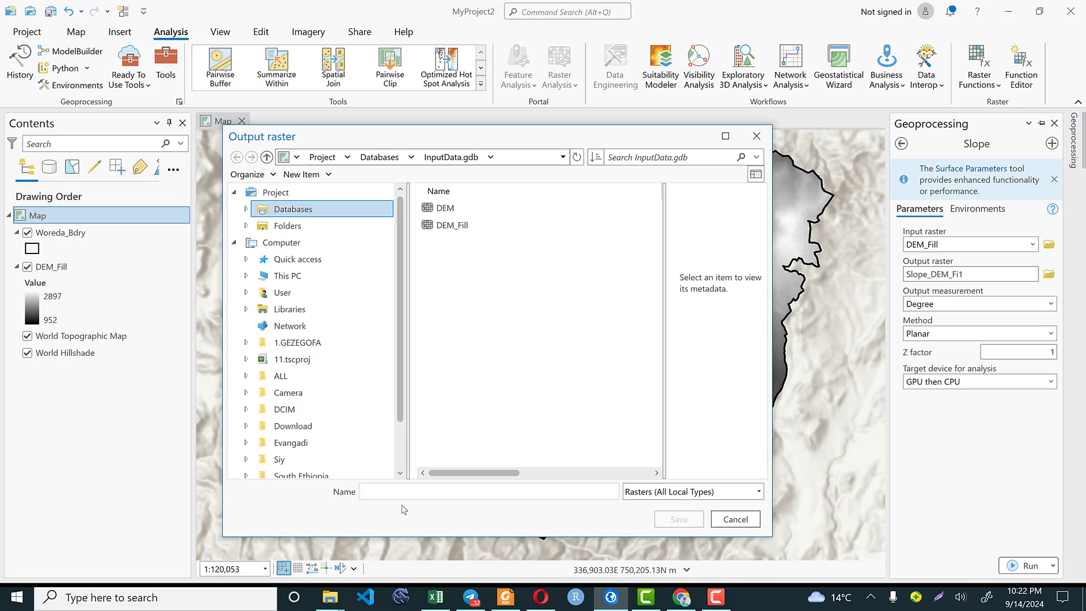
left_click(392, 492)
type("Slope")
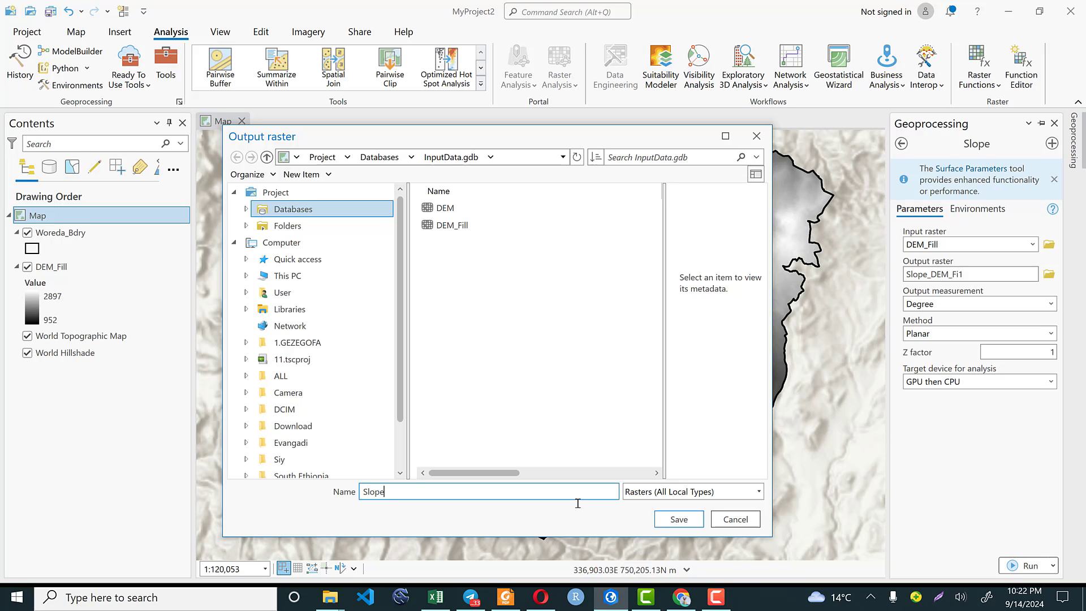
left_click(693, 518)
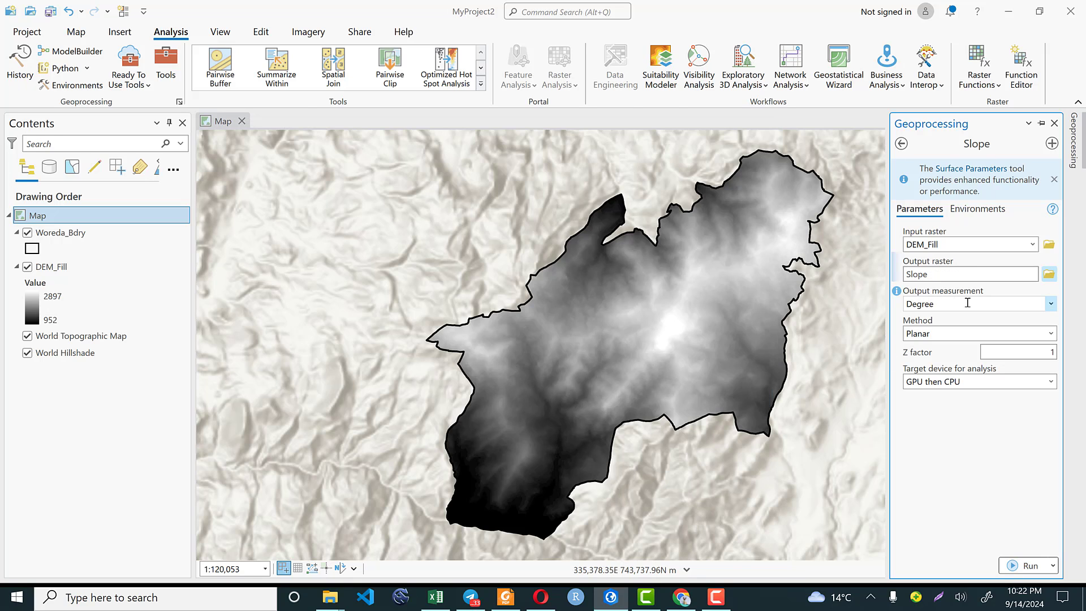
left_click(1051, 306)
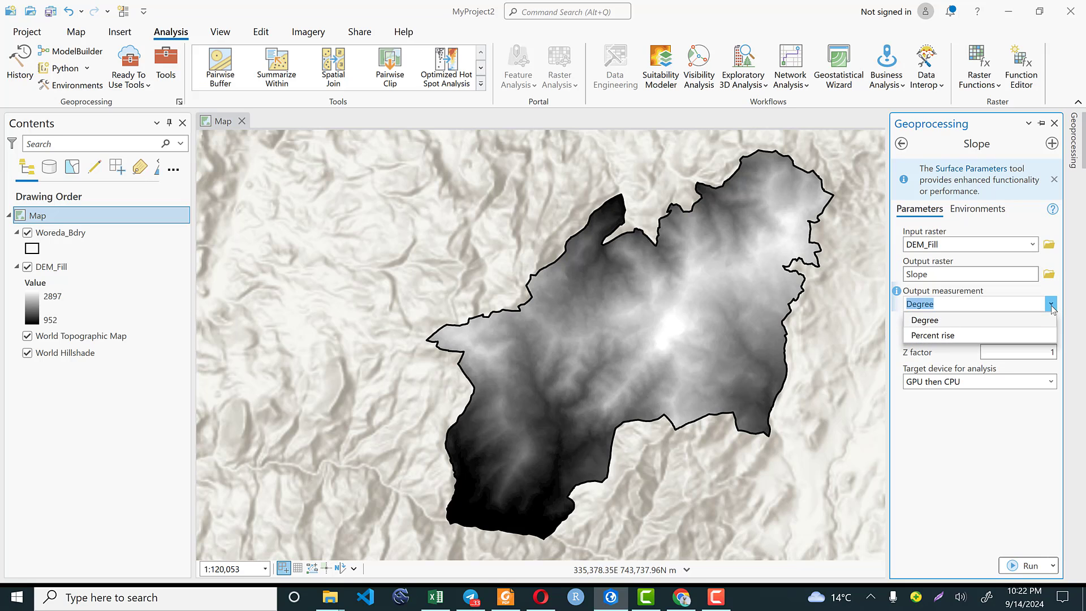
left_click(935, 326)
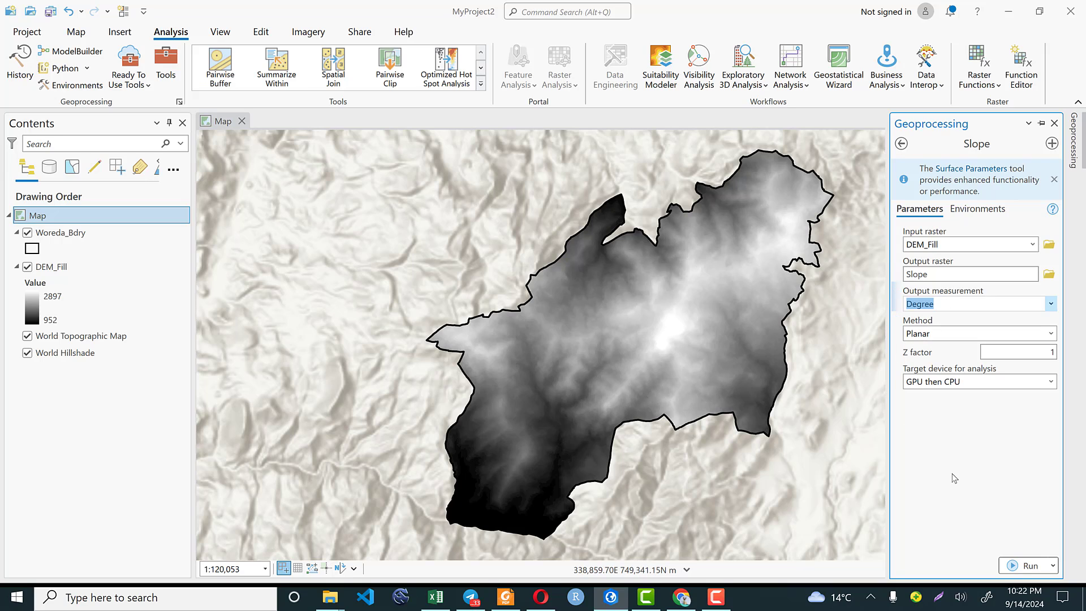
left_click(1029, 566)
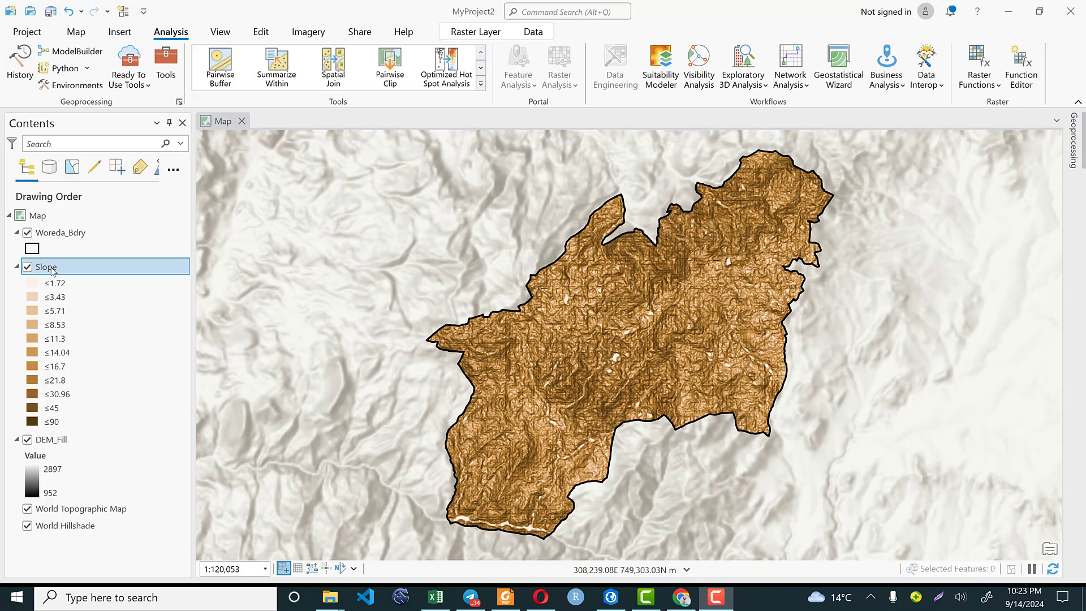
Step: Switch to the Excel criteria sheet, examine the Slope class ranges and their ratings, and return to ArcGIS Pro
mouse_move(436, 596)
left_click(435, 532)
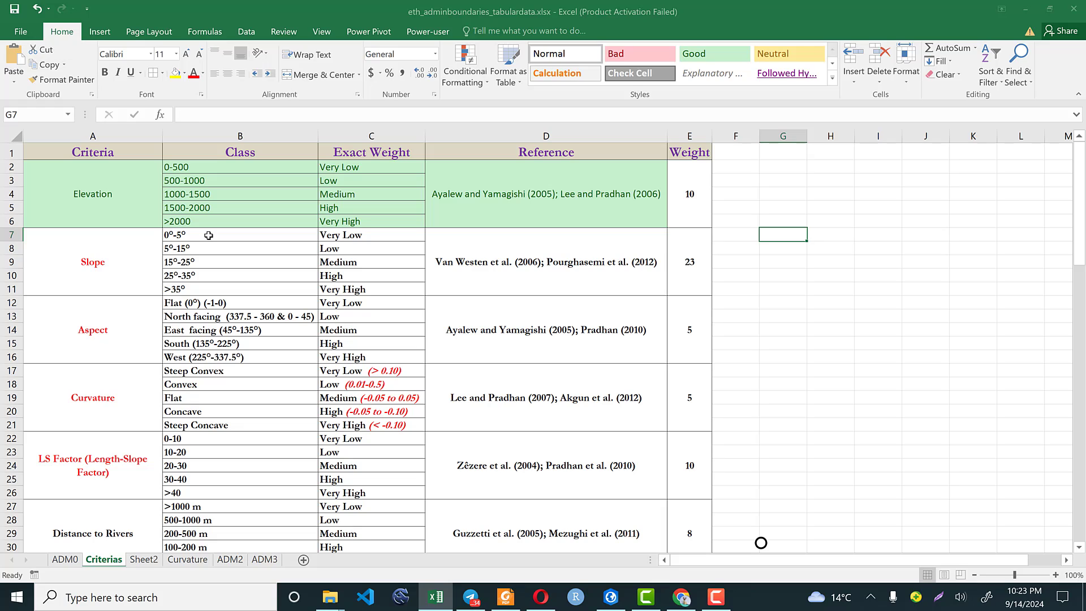
left_click_drag(208, 235, 205, 288)
left_click(179, 235)
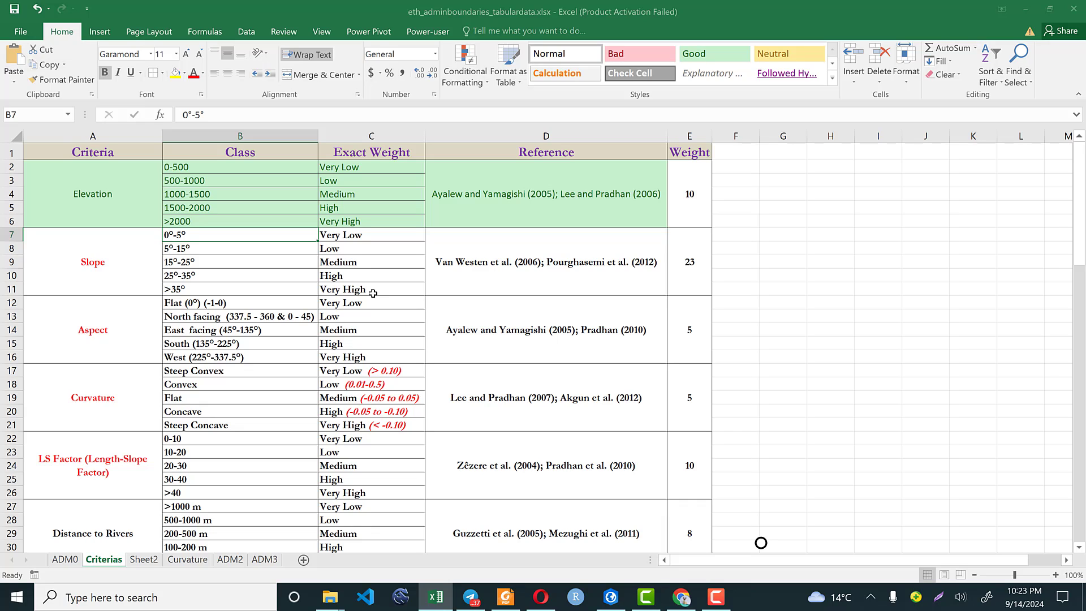
left_click_drag(224, 236, 223, 286)
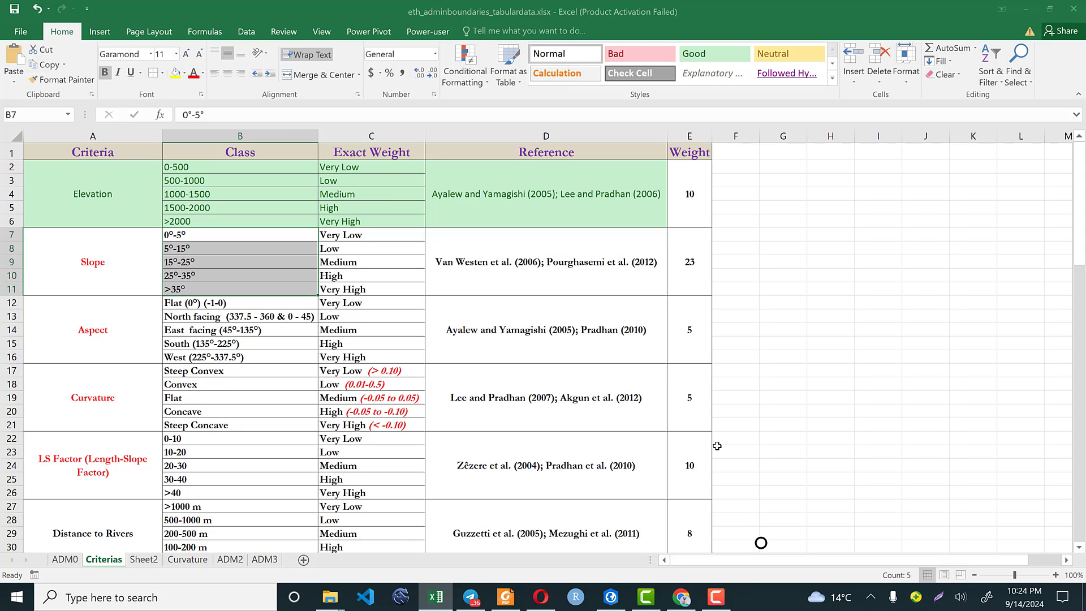
left_click(611, 596)
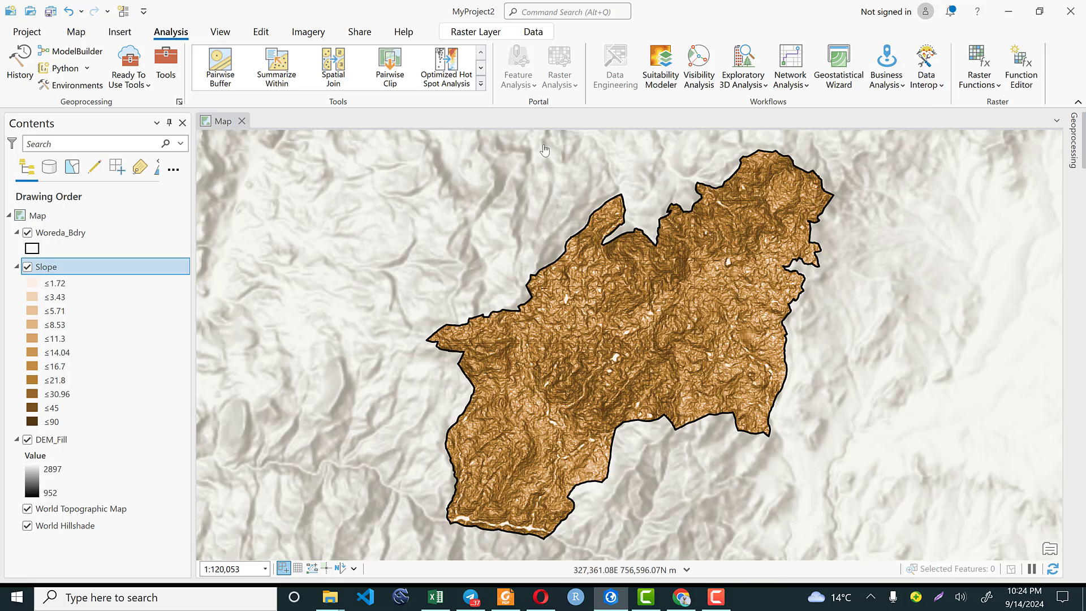
Step: Leave the Slope tool, open the Reclassify tool from the Reclass toolset and set Slope as its input raster
left_click(1074, 148)
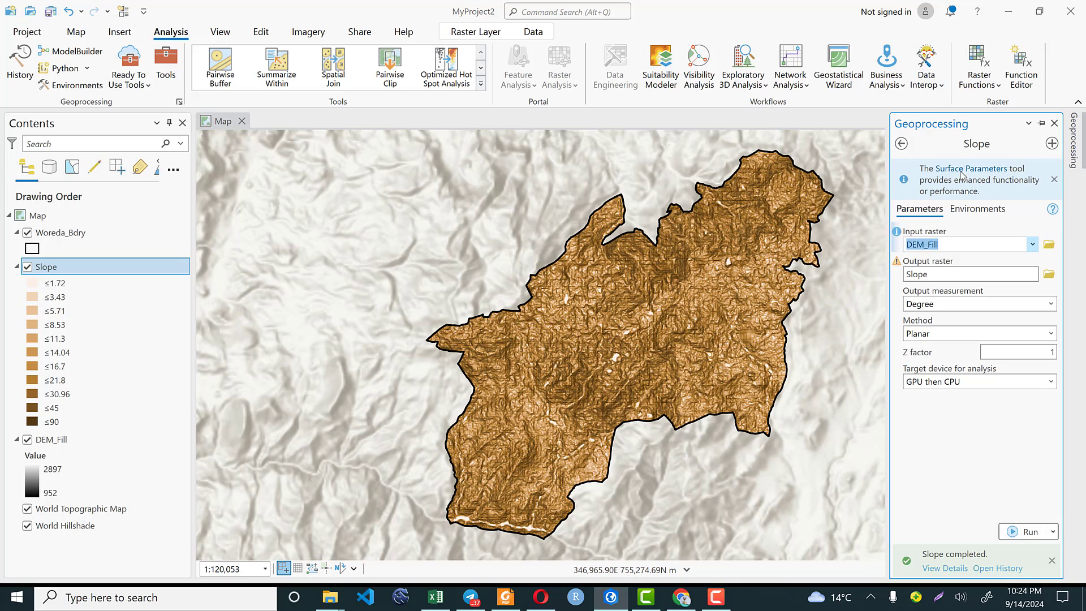
left_click(901, 144)
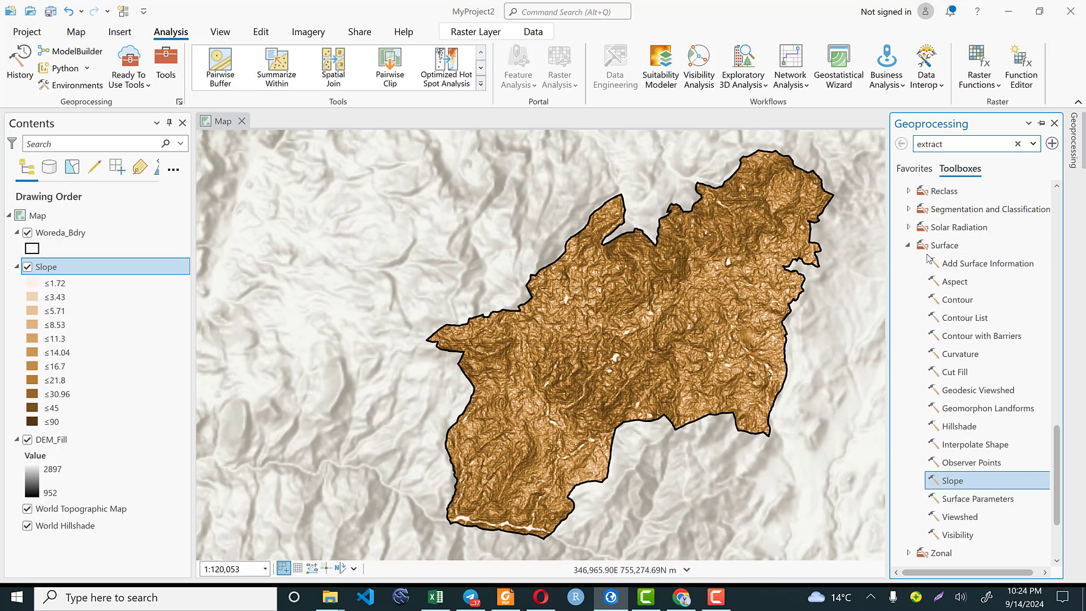
left_click(909, 246)
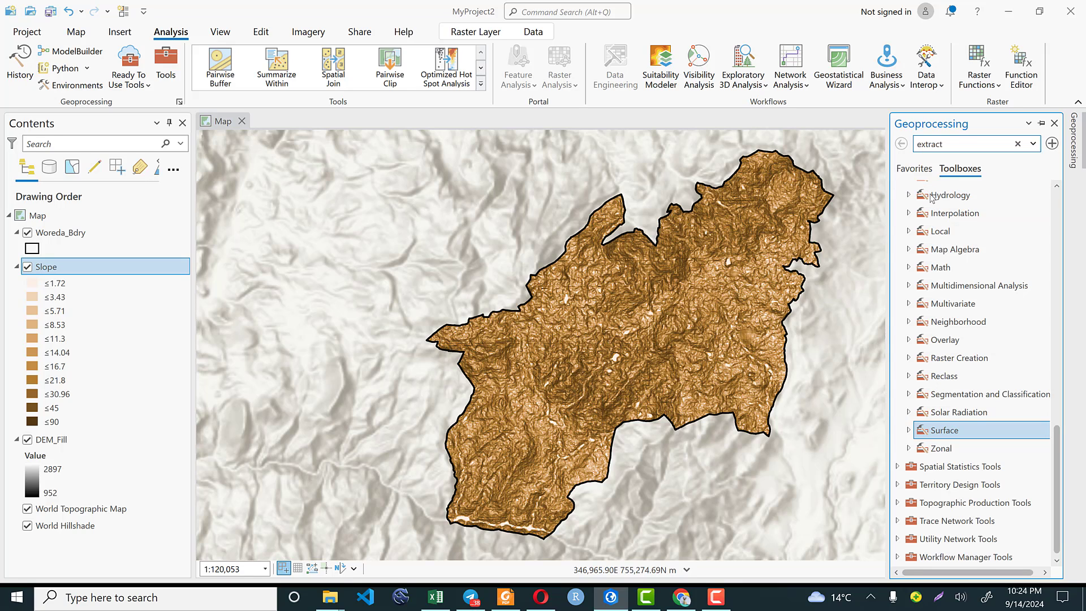
left_click(953, 377)
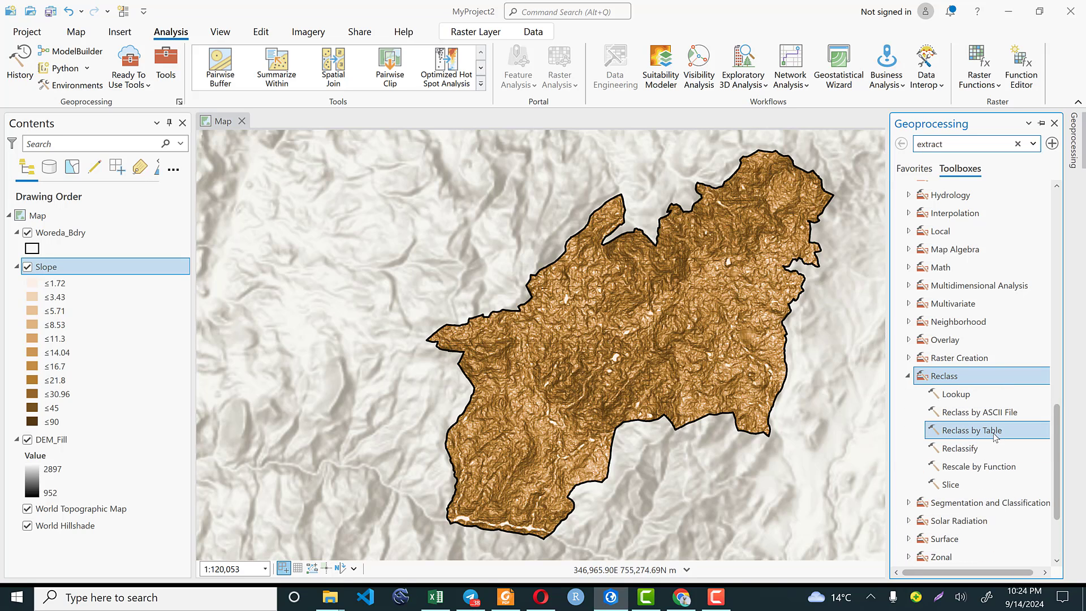
left_click(974, 449)
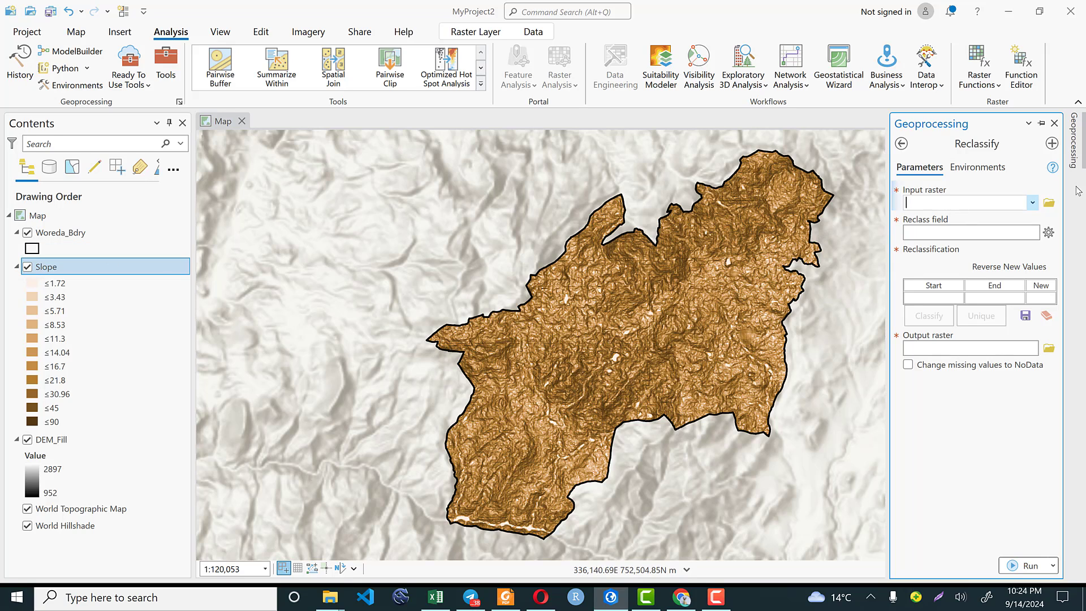
left_click(1032, 204)
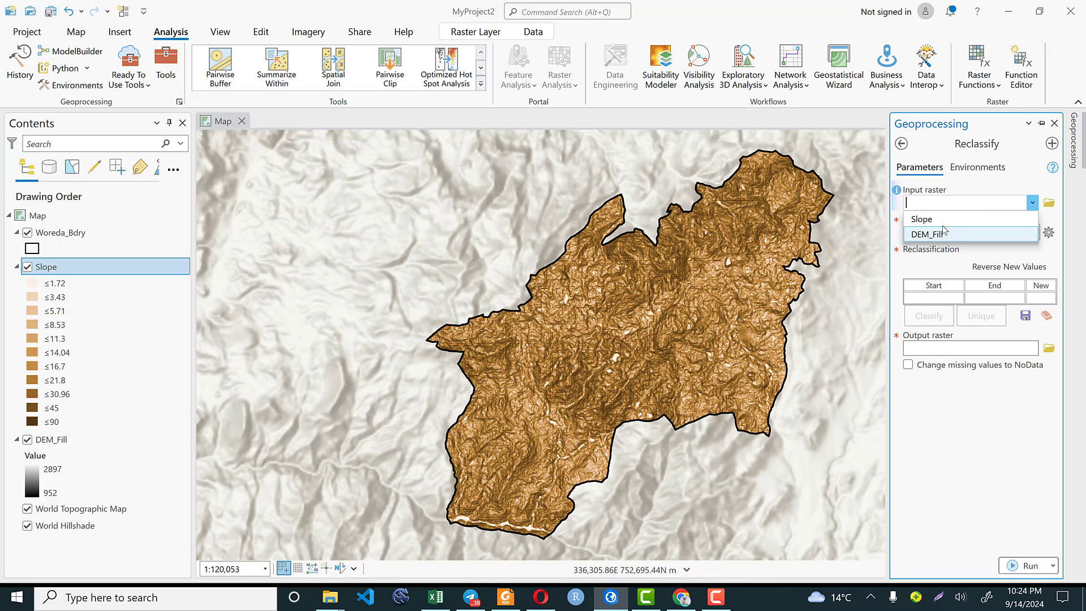
left_click(933, 218)
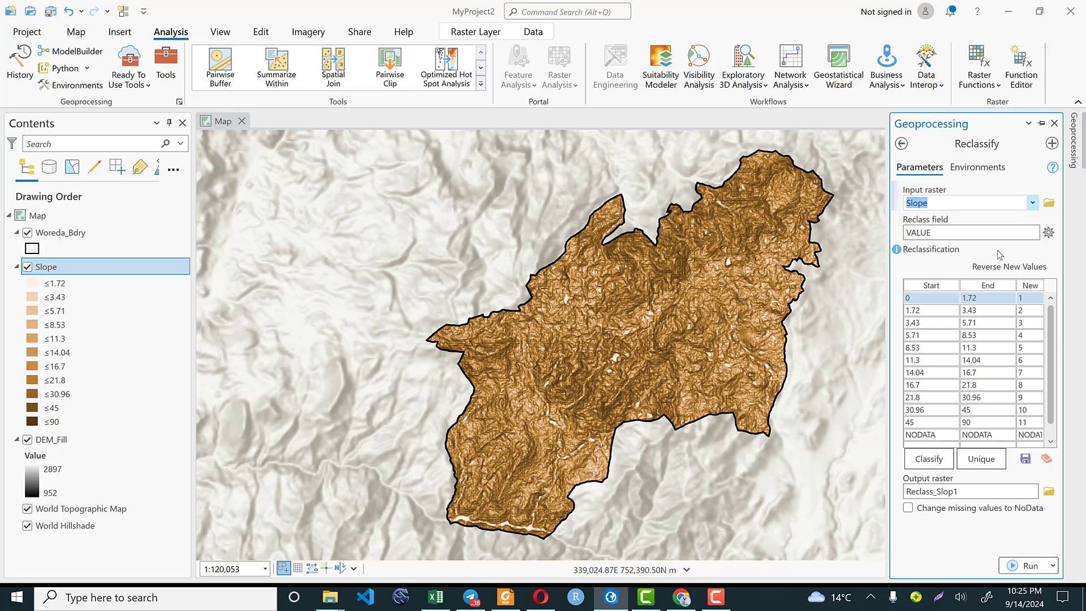
Step: Check the Slope class ranges in the Excel criteria sheet and return to the Reclassify tool in ArcGIS Pro
left_click(436, 597)
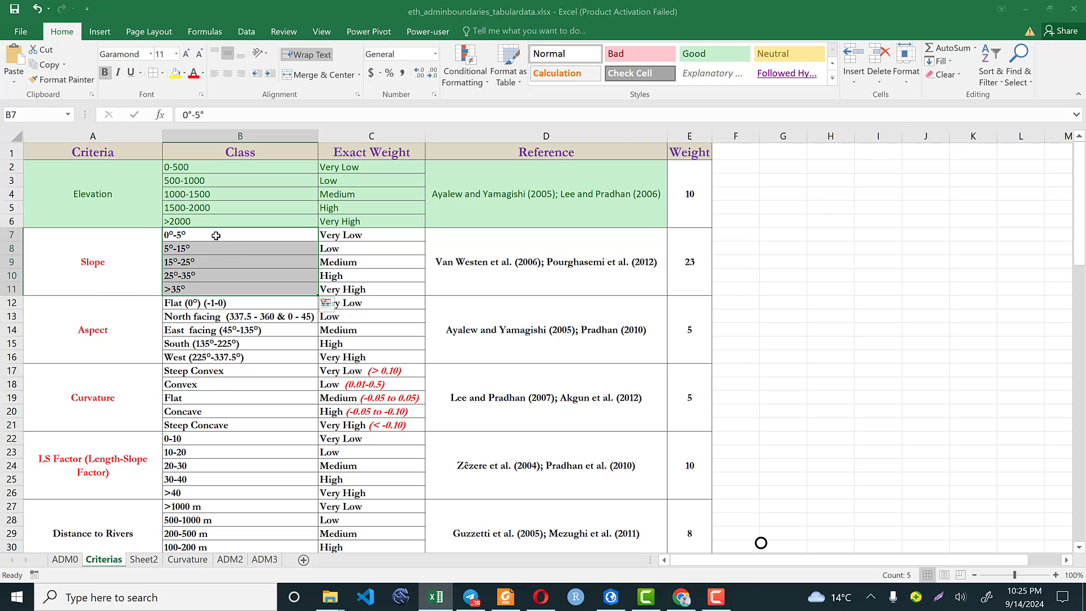
left_click_drag(215, 235, 214, 286)
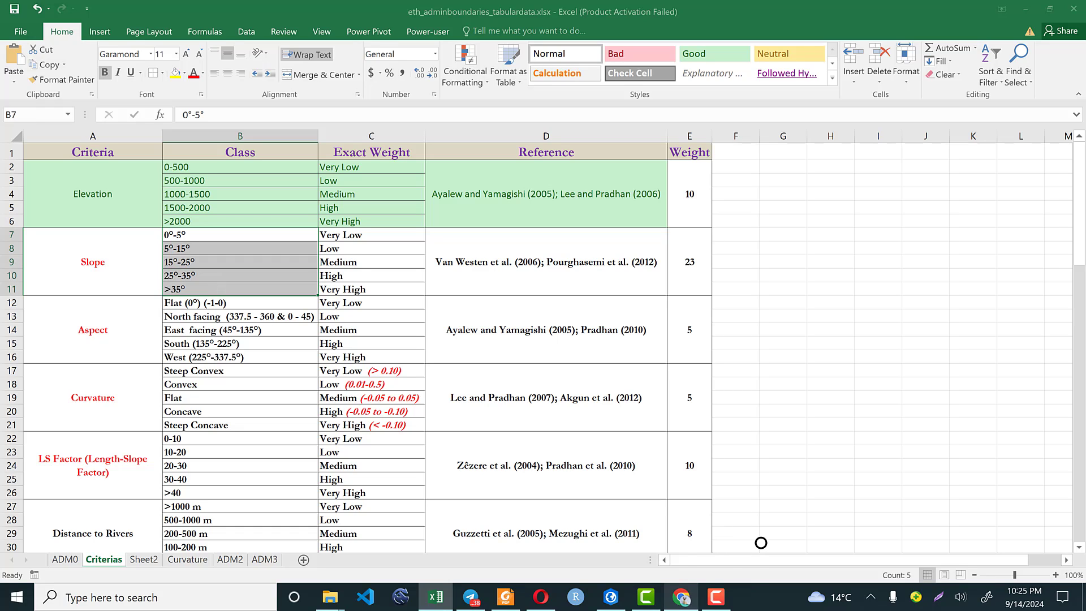
left_click(621, 601)
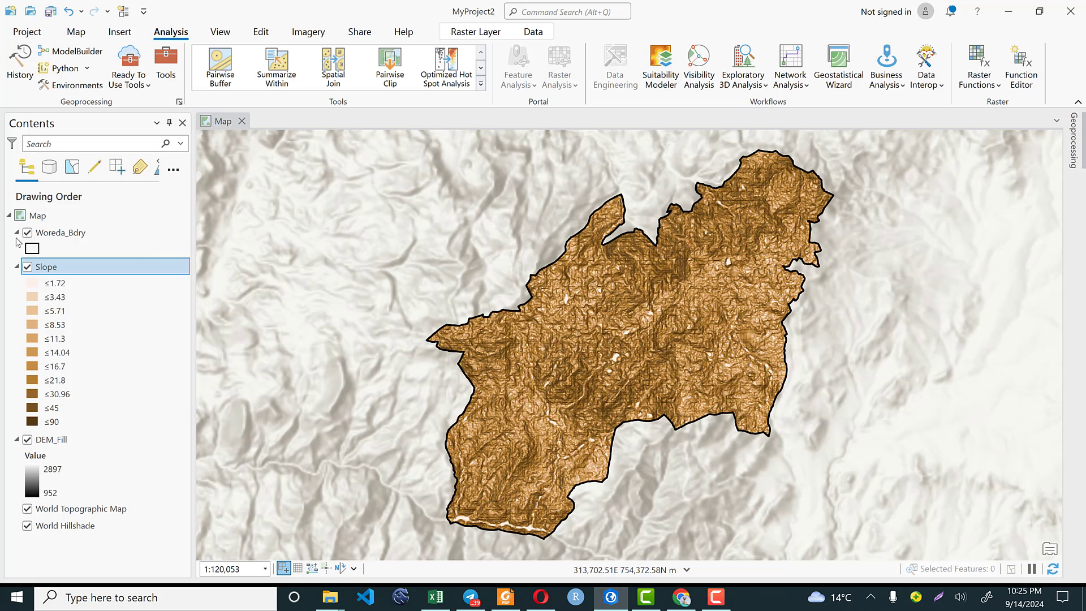
left_click(1075, 152)
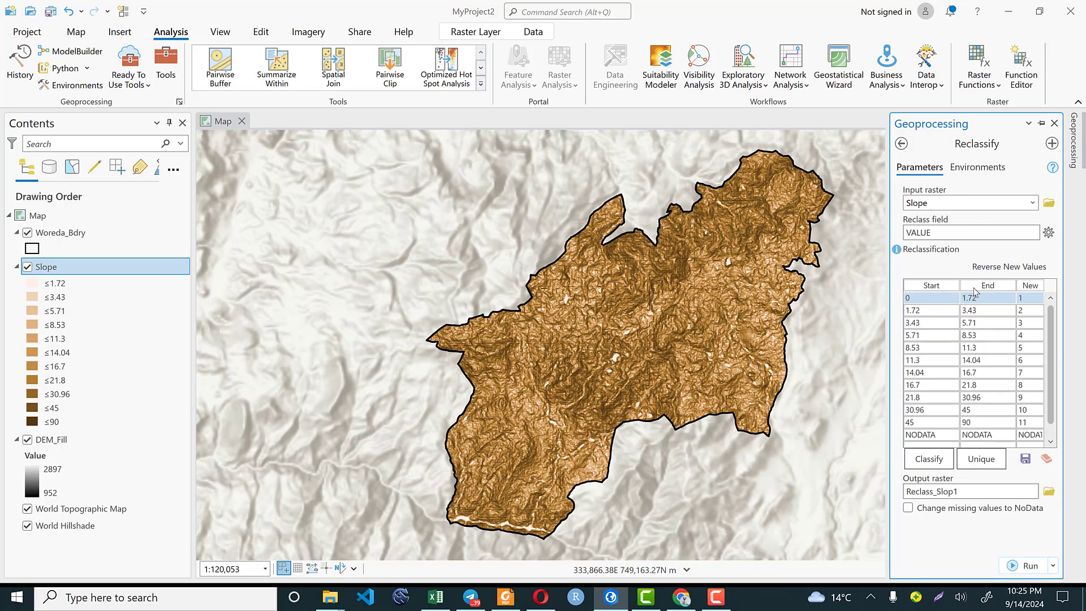
Step: Open the classification settings of the Slope reclassification and set the method to Natural Breaks (Jenks) with 5 classes
left_click(922, 465)
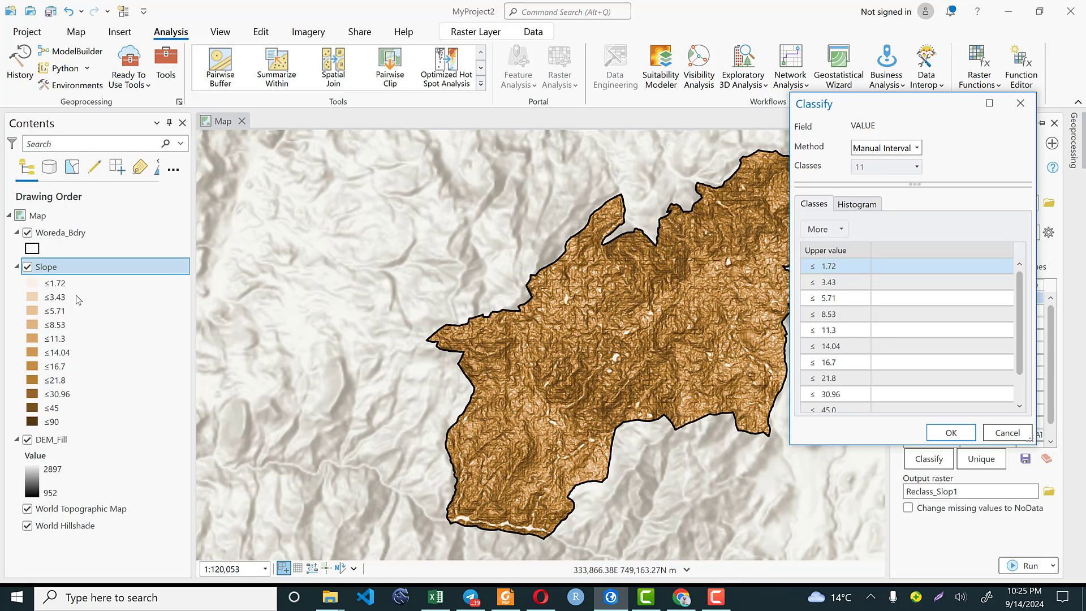
left_click(917, 148)
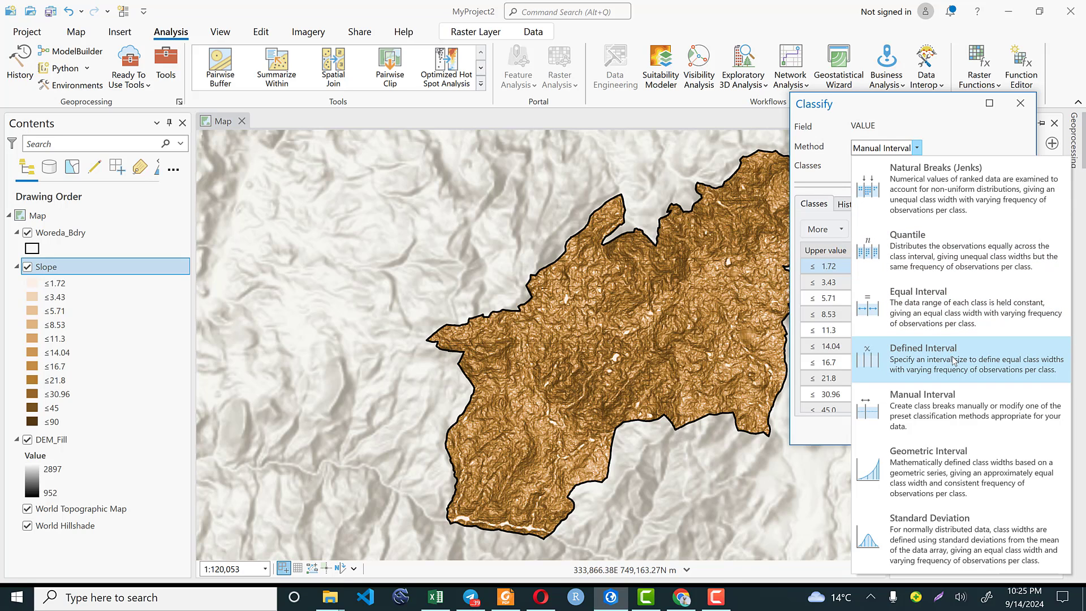
left_click(955, 406)
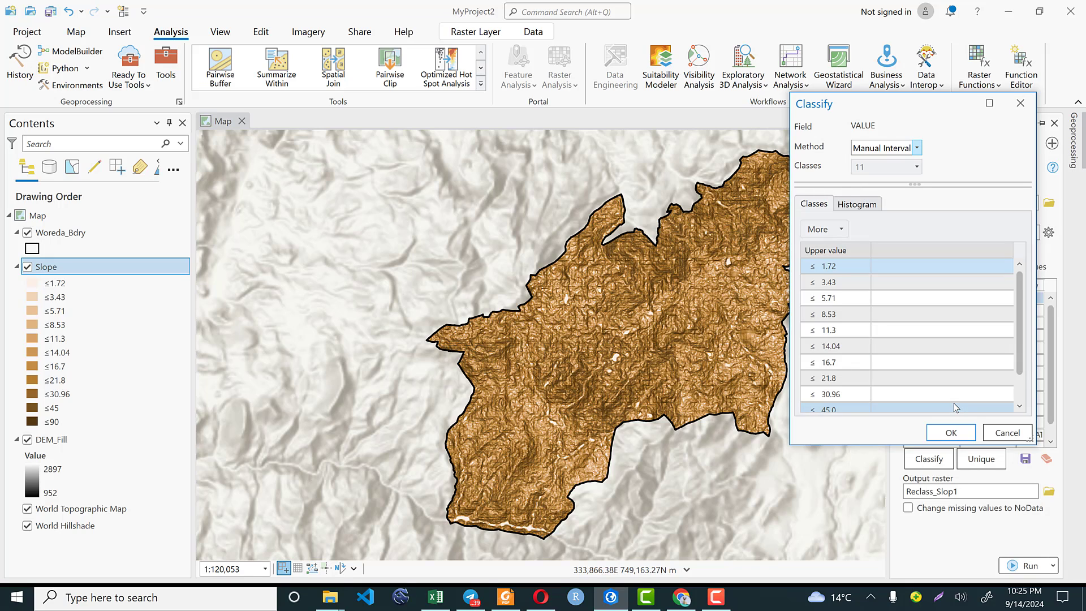
left_click(915, 148)
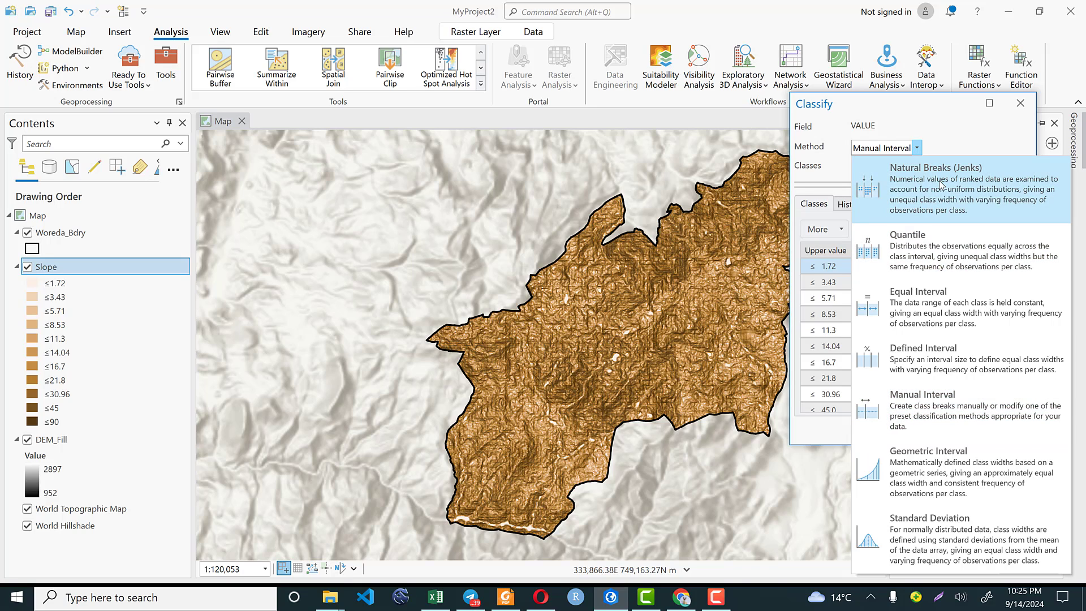
left_click(931, 213)
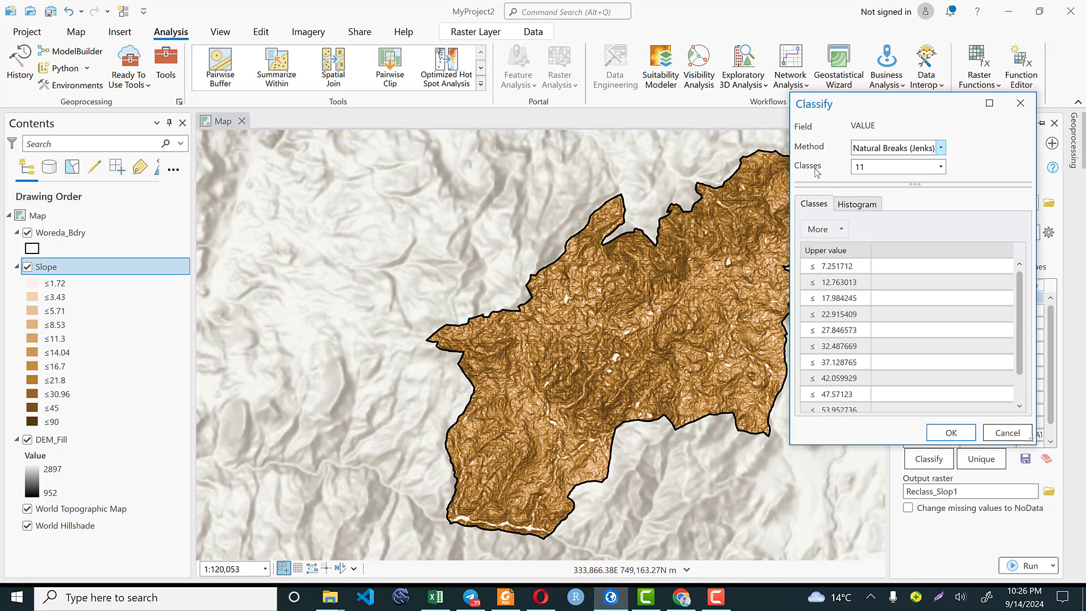
left_click(940, 168)
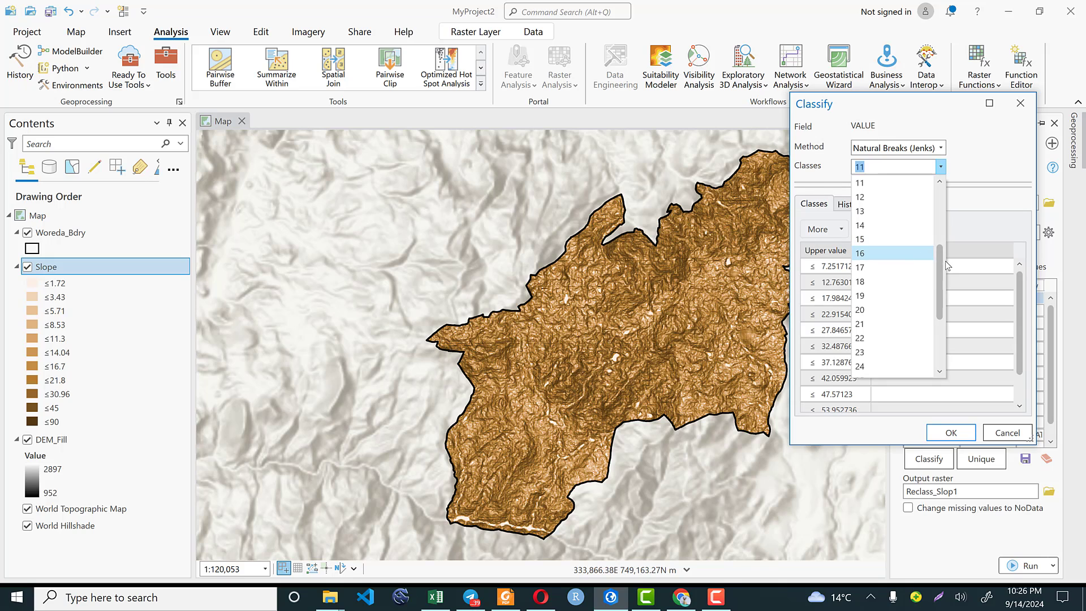
scroll(935, 216, "up", 3)
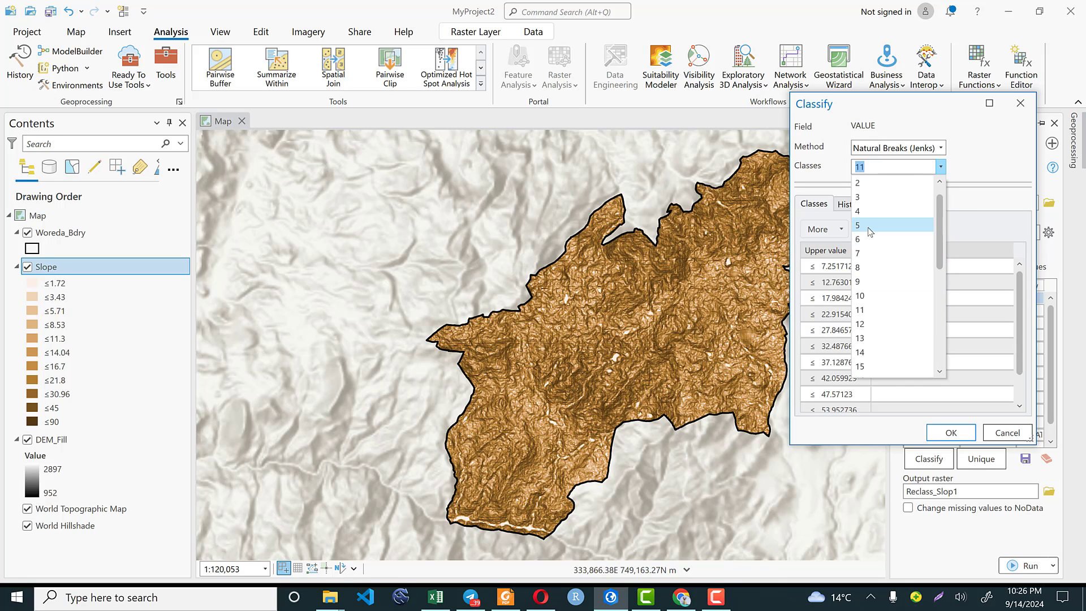
left_click(868, 226)
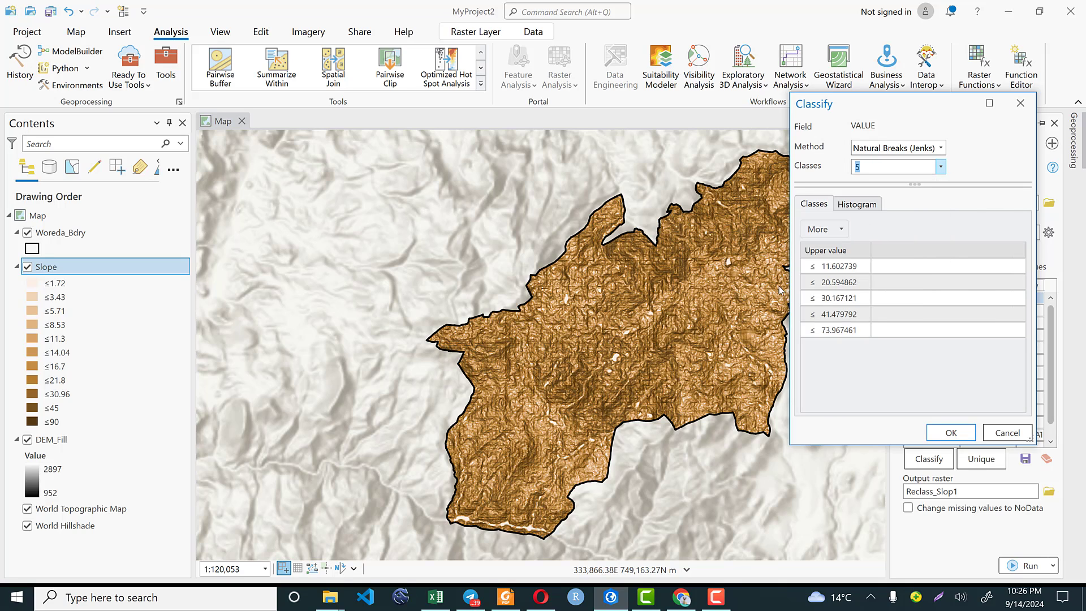
left_click(840, 266)
left_click(839, 281)
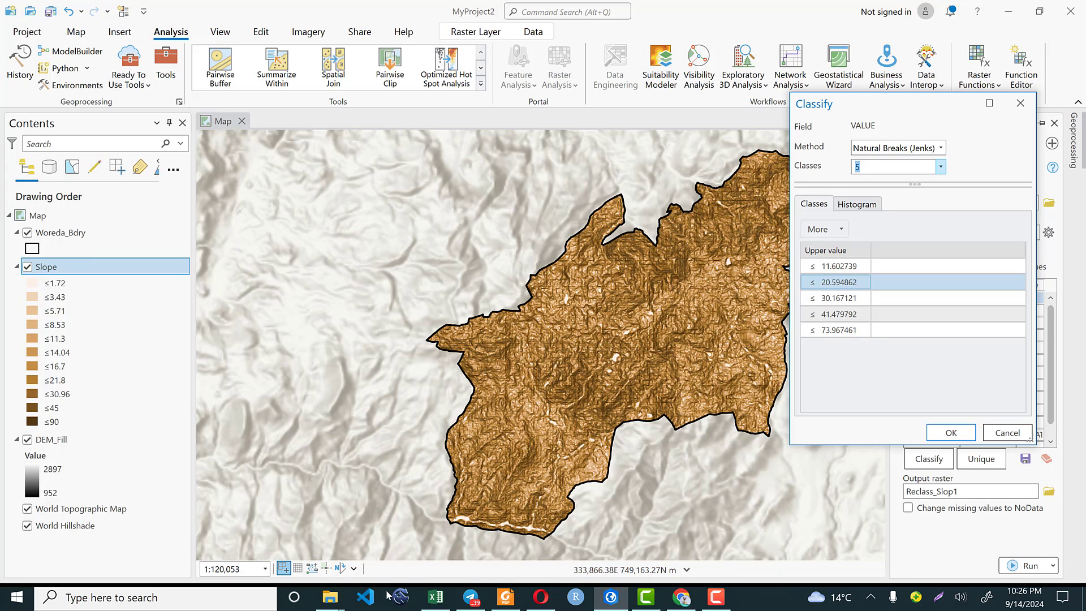
Step: Look up the slope class limits in the Excel criteria sheet and return to the Classify dialog in ArcGIS Pro
left_click(435, 597)
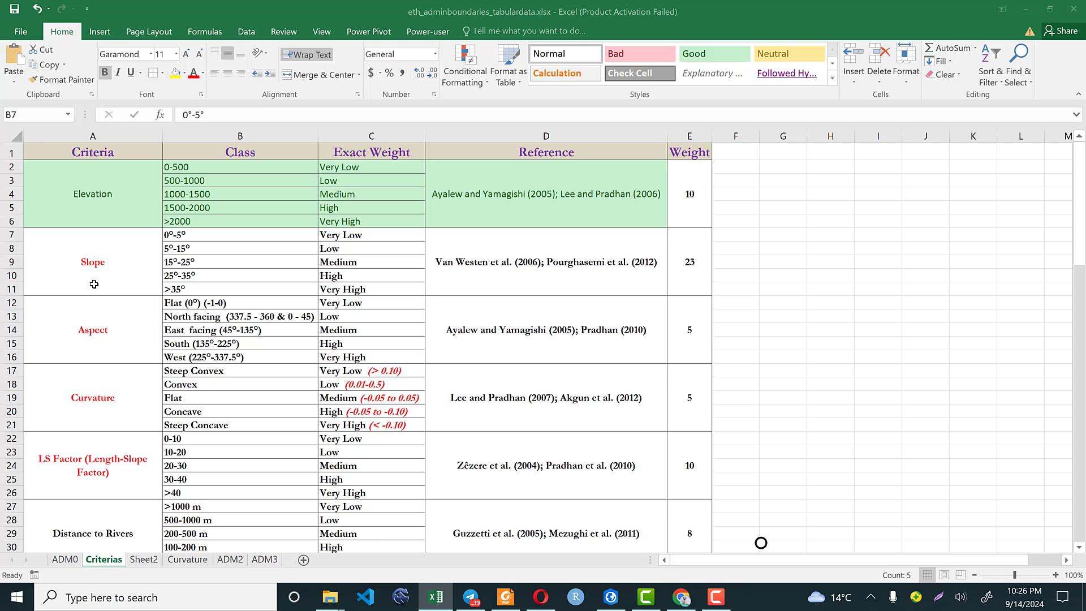
left_click_drag(187, 235, 186, 288)
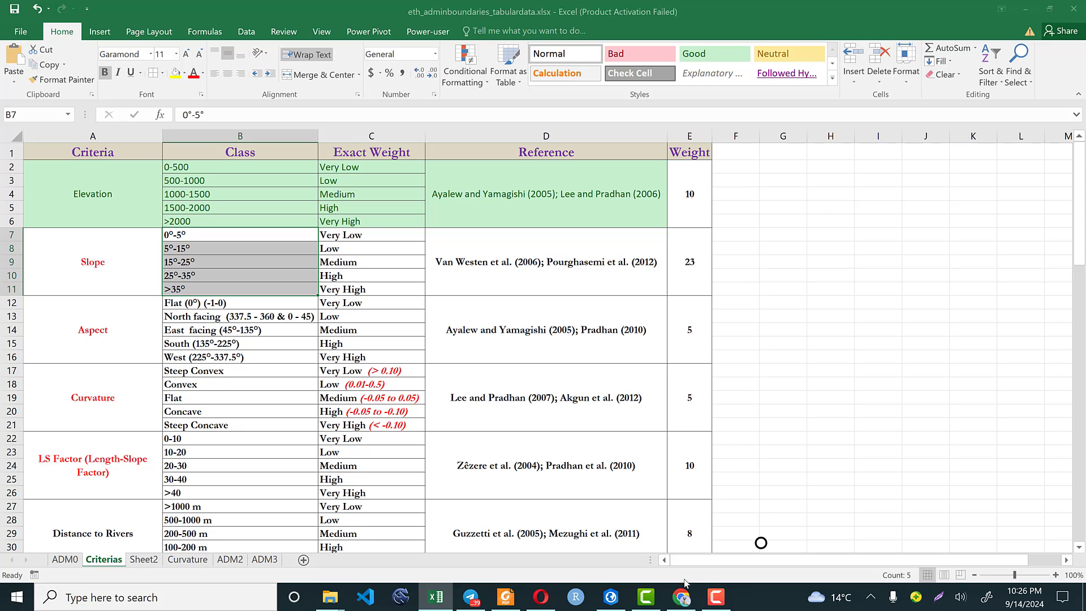
left_click(605, 600)
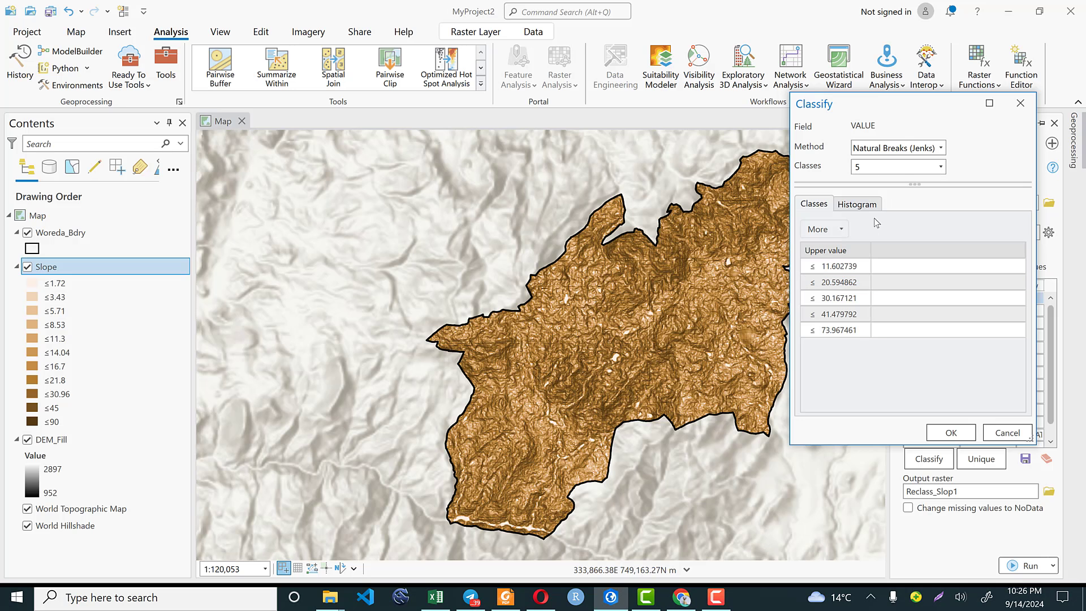
Step: Set the upper value of the first slope class to 5
left_click(831, 268)
left_click(831, 268)
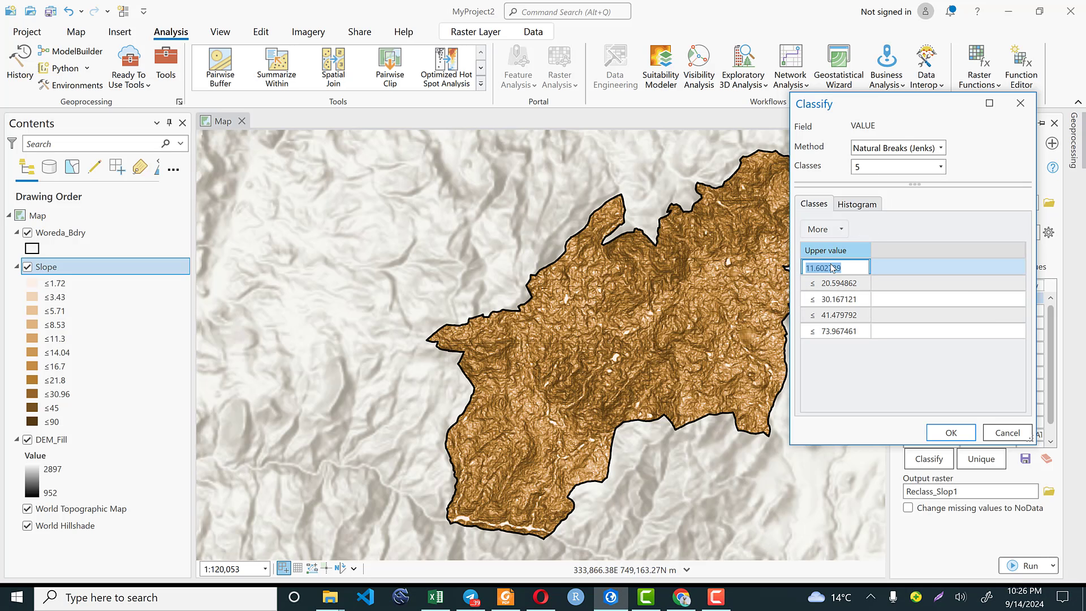
type("5")
left_click(828, 283)
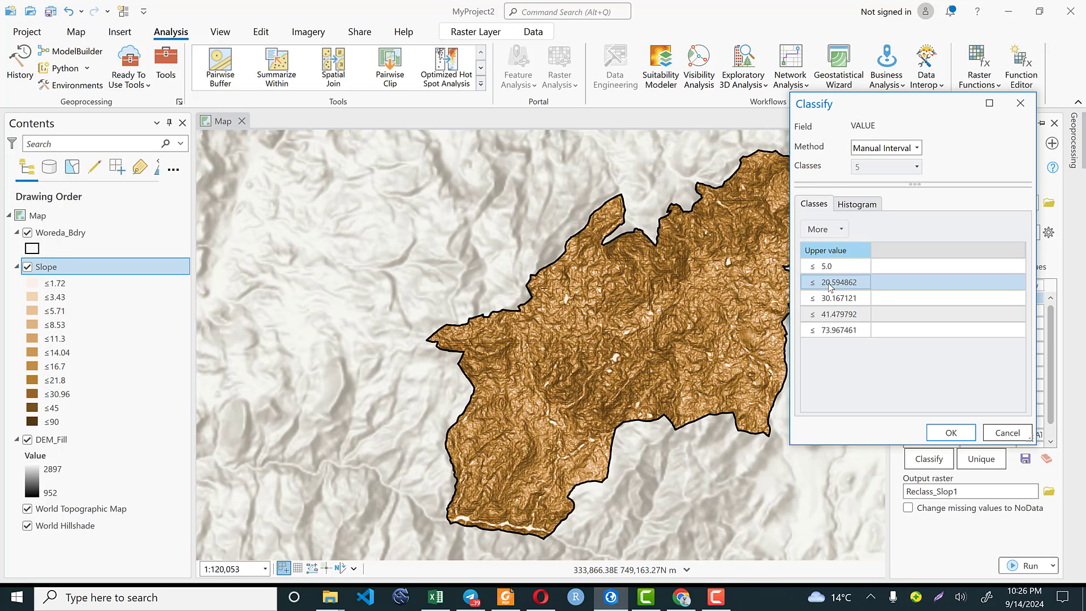
Step: Check the slope limits in the Excel criteria sheet and set the second slope class's upper value to 15 in ArcGIS Pro
left_click(436, 597)
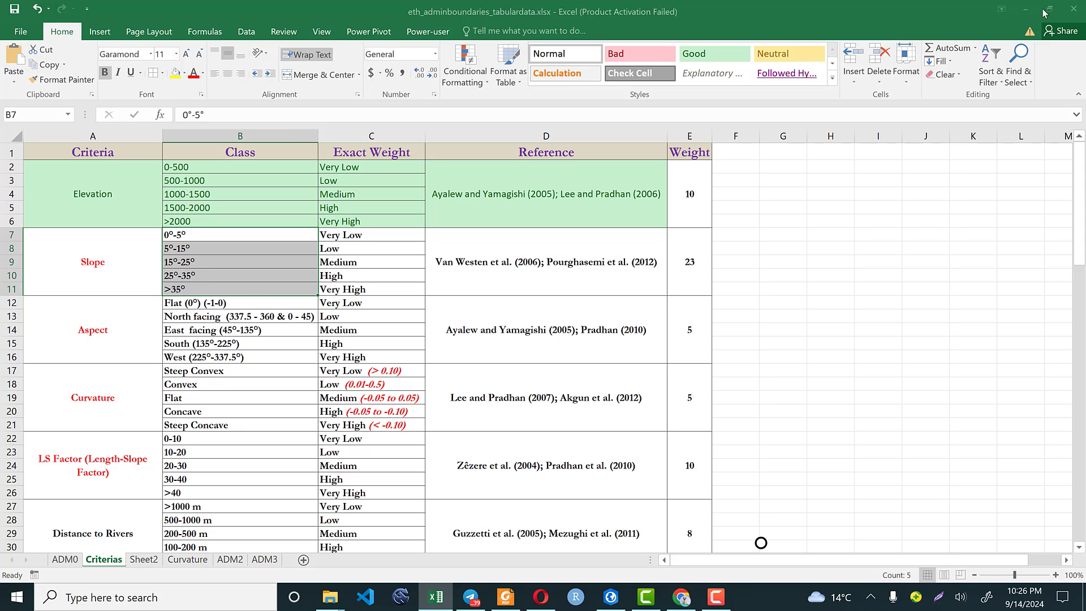
left_click(614, 597)
left_click(850, 281)
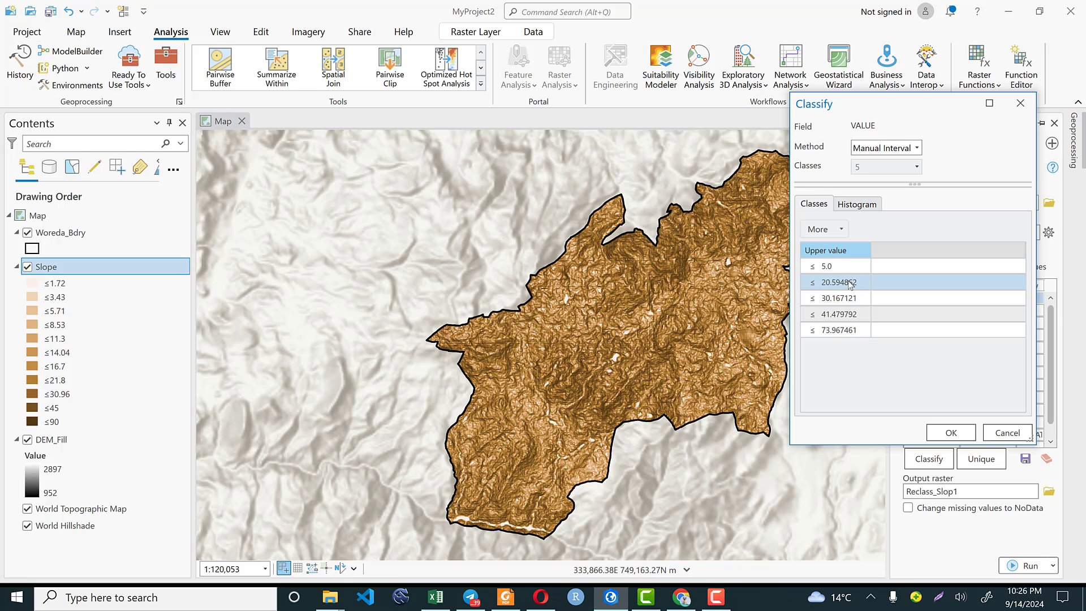
left_click(848, 281)
type("15")
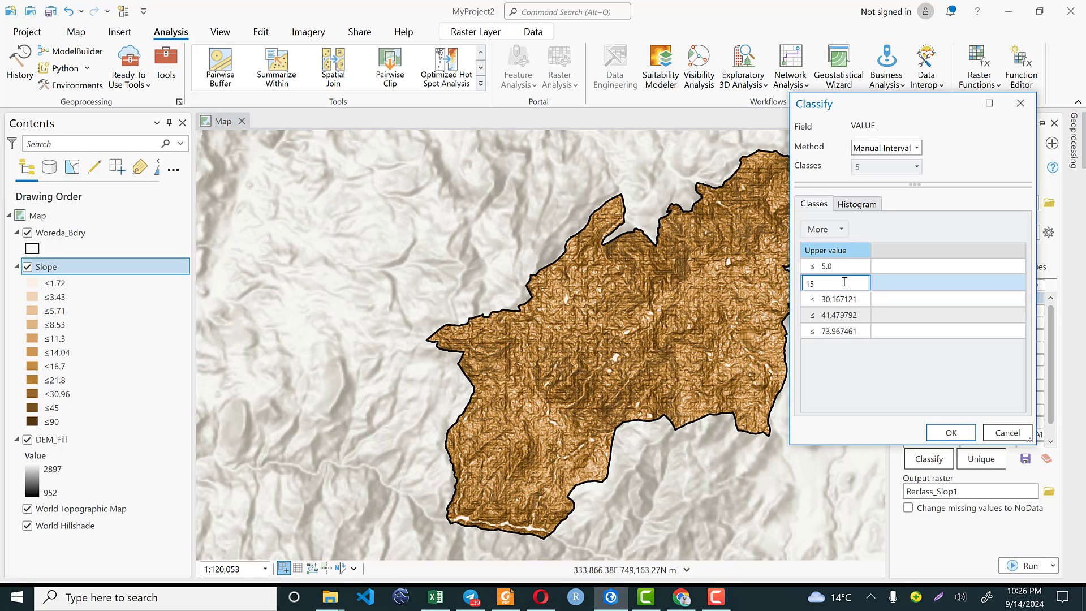
key("Return")
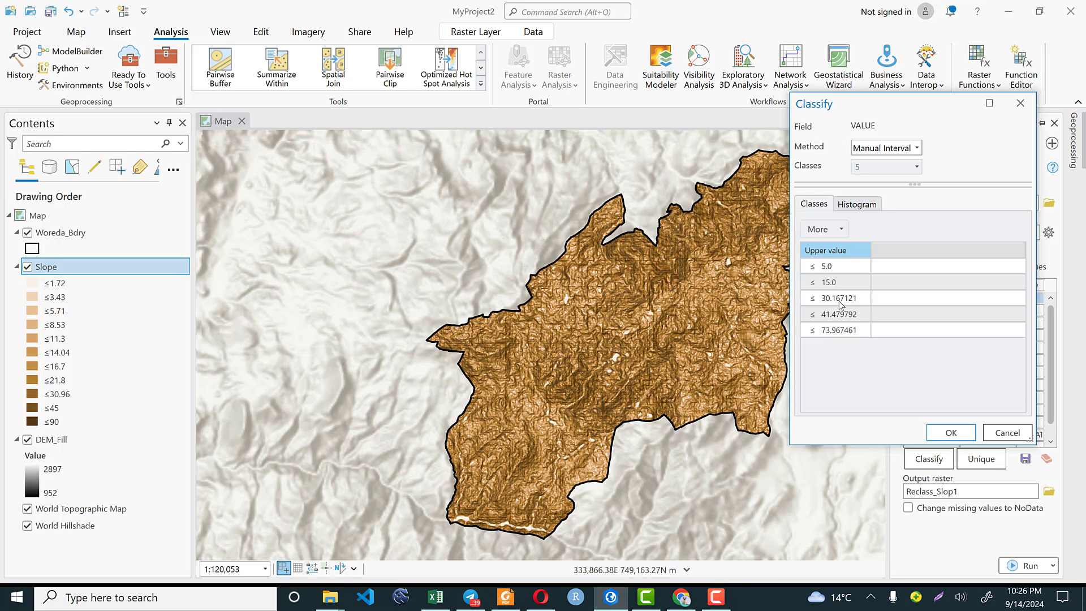
Step: Set the upper values of the third and fourth slope classes to 25 and 35 and apply the classification
left_click(842, 302)
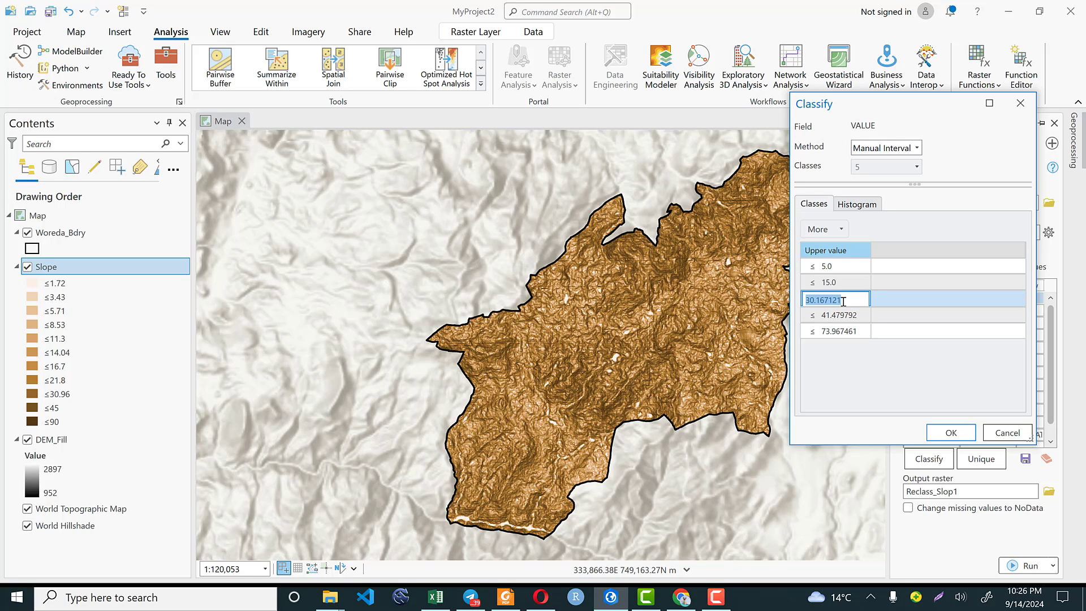
type("30")
key("Return")
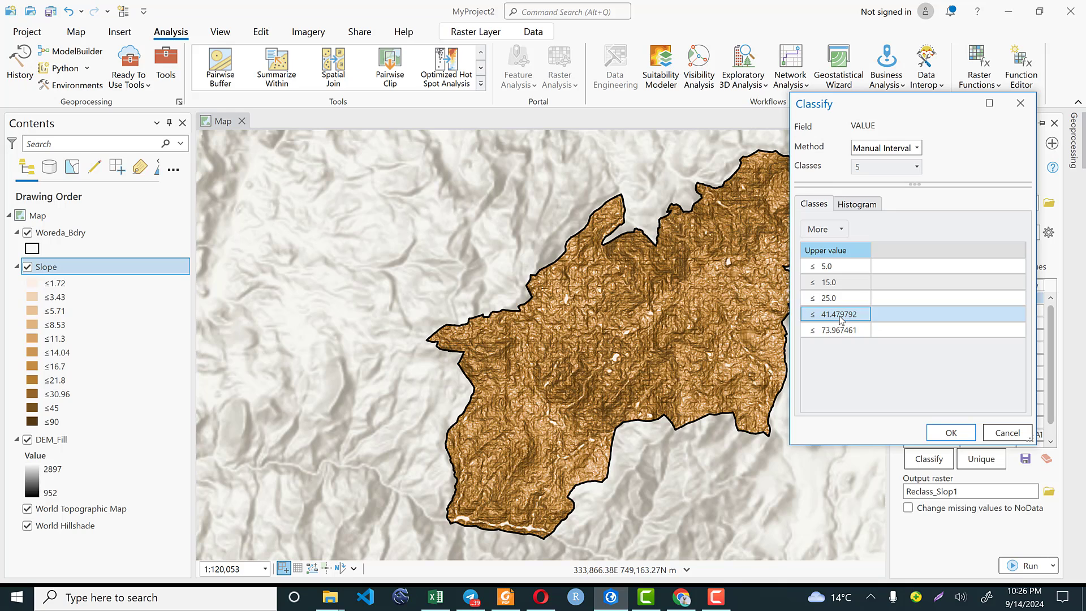
left_click(842, 317)
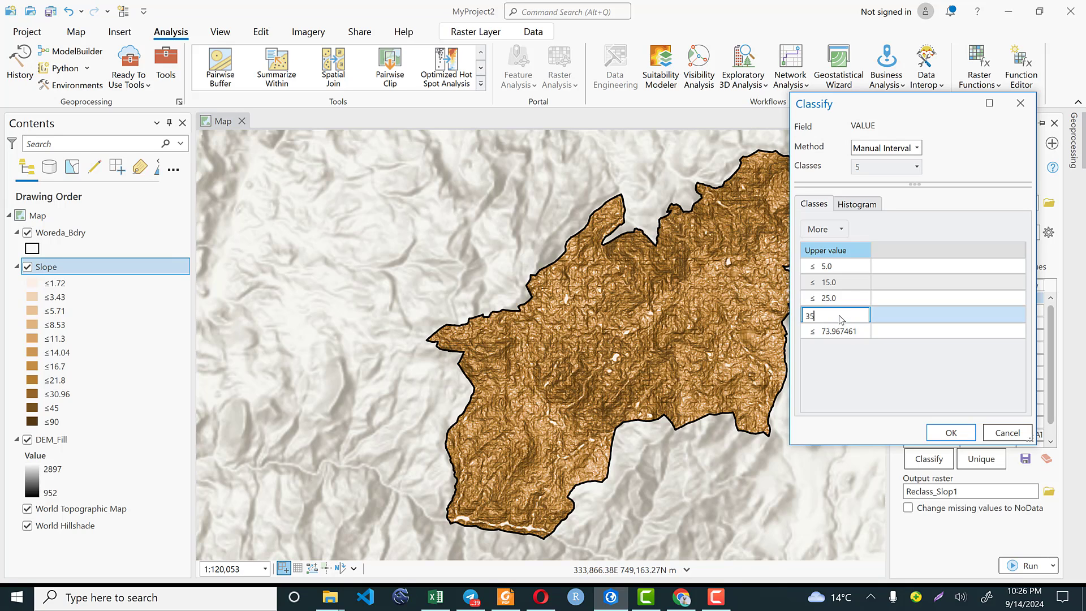
type("35")
left_click(941, 432)
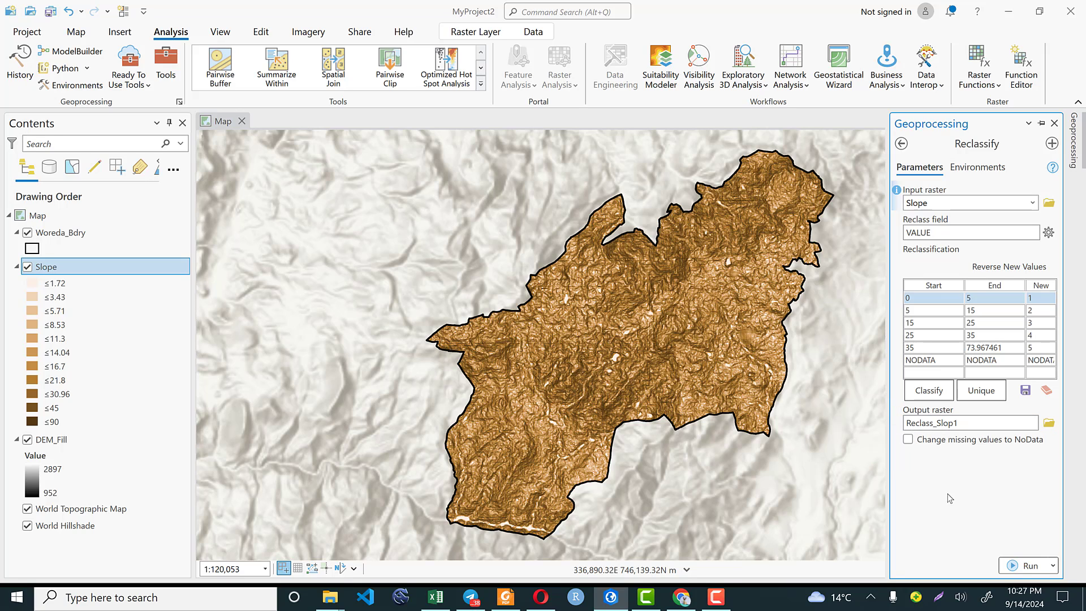
Step: Name the output raster Slope_reclass in InputData.gdb and run the Reclassify tool
left_click(1049, 423)
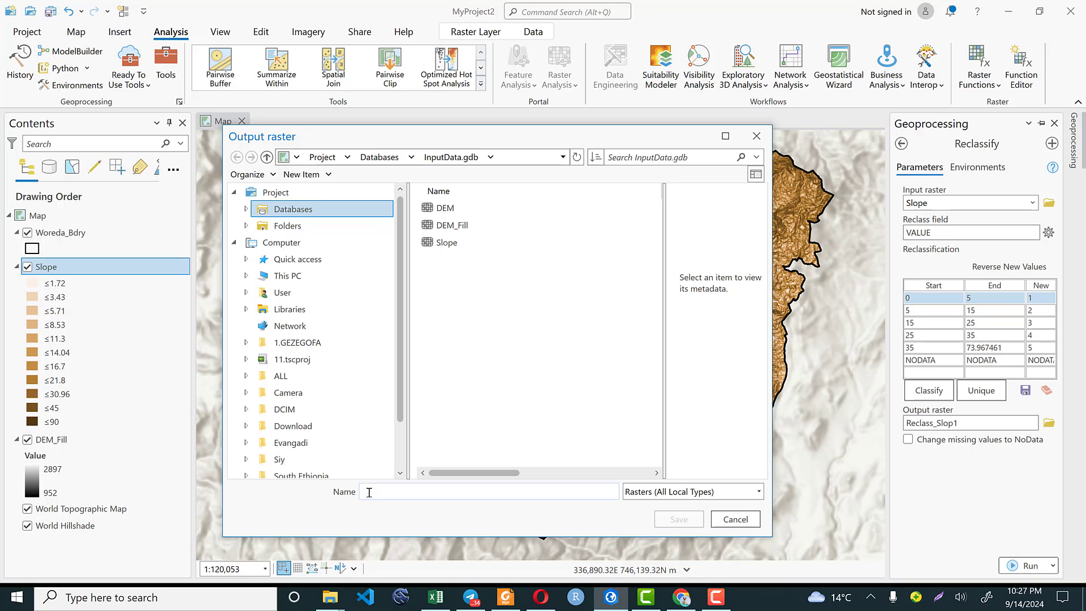
type("Slop")
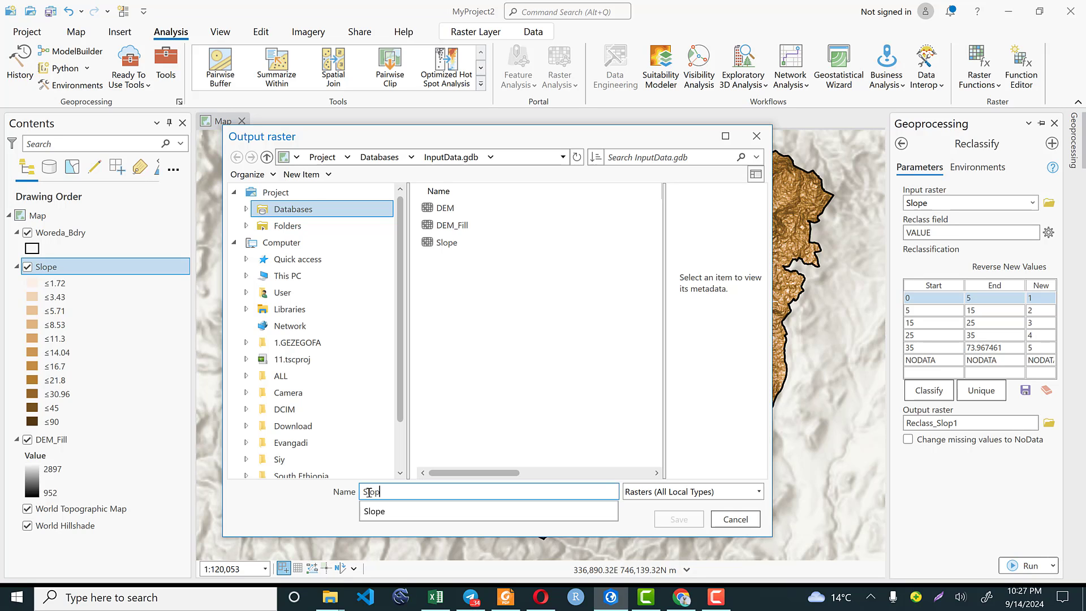
type("e_rec")
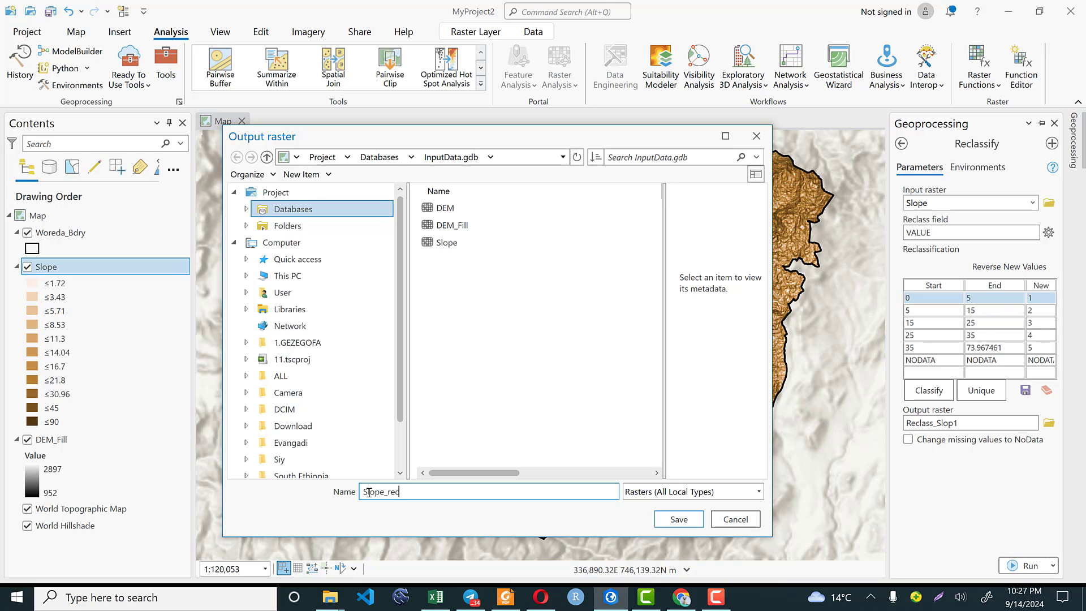
type("lass")
left_click(684, 518)
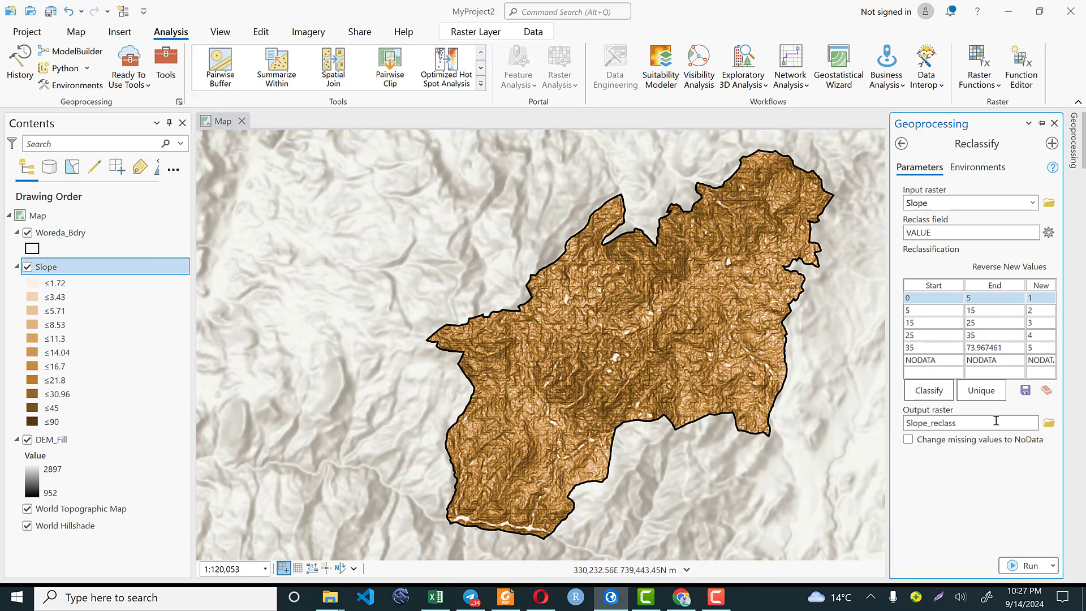
left_click(1026, 564)
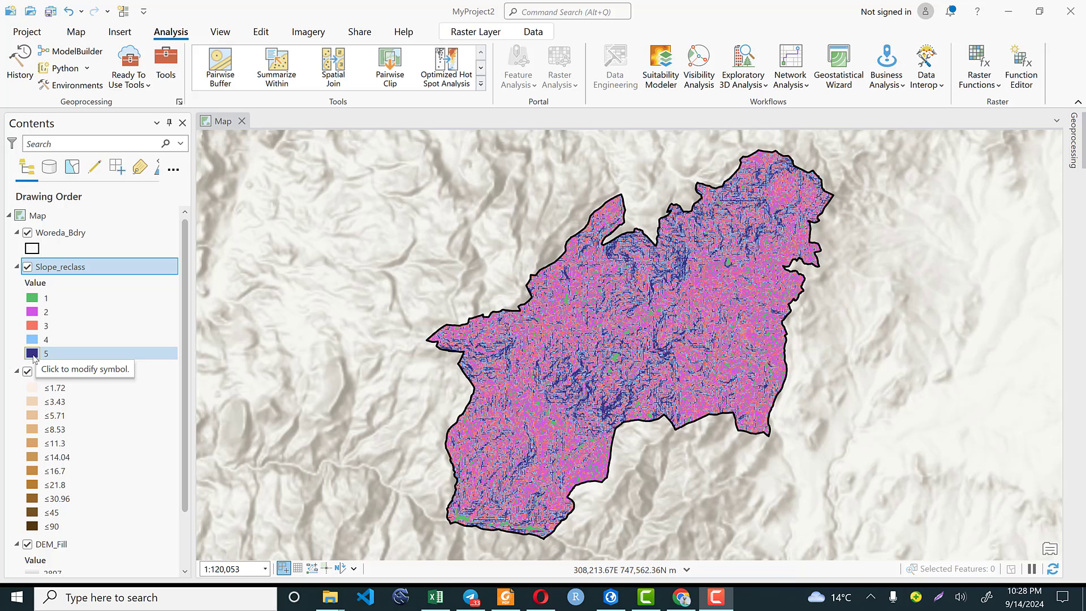
Step: Symbolize the Slope_reclass layer with the continuous color scheme running from red through yellow and green to dark blue
double_click(65, 266)
right_click(64, 265)
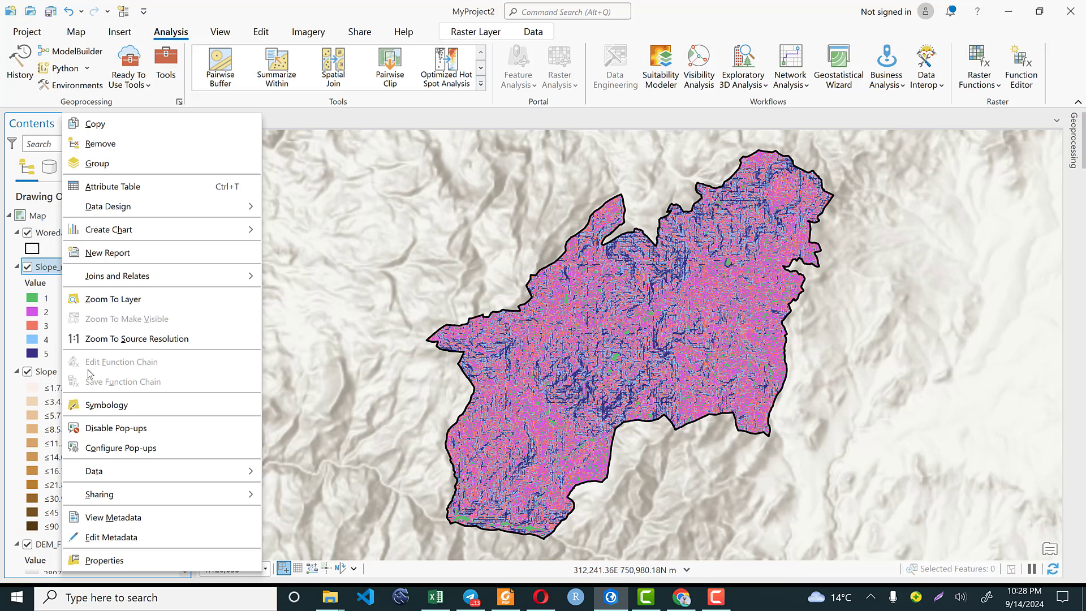
left_click(115, 414)
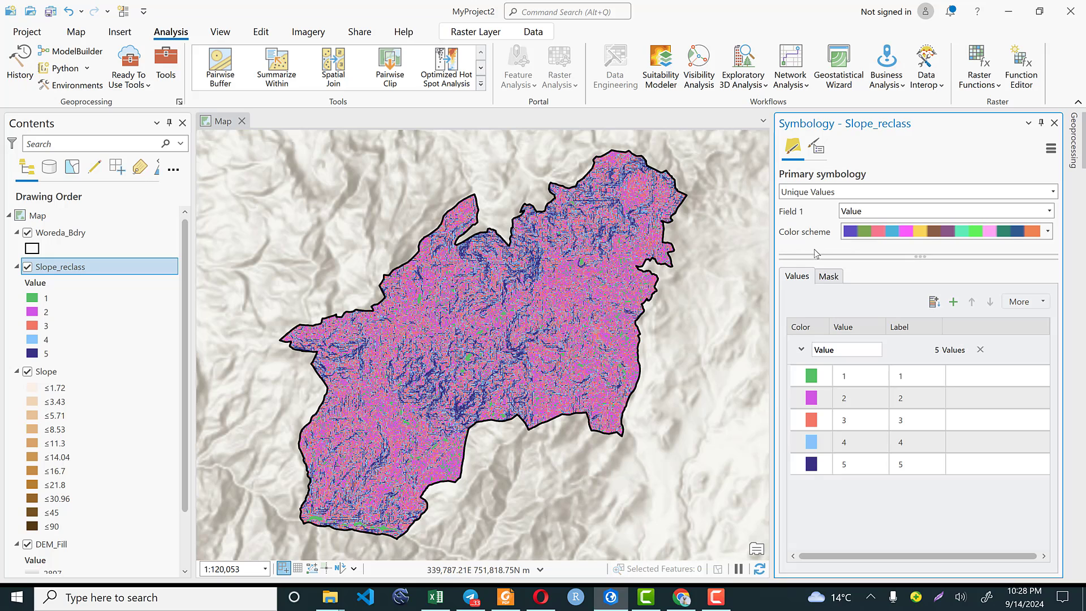
left_click(893, 234)
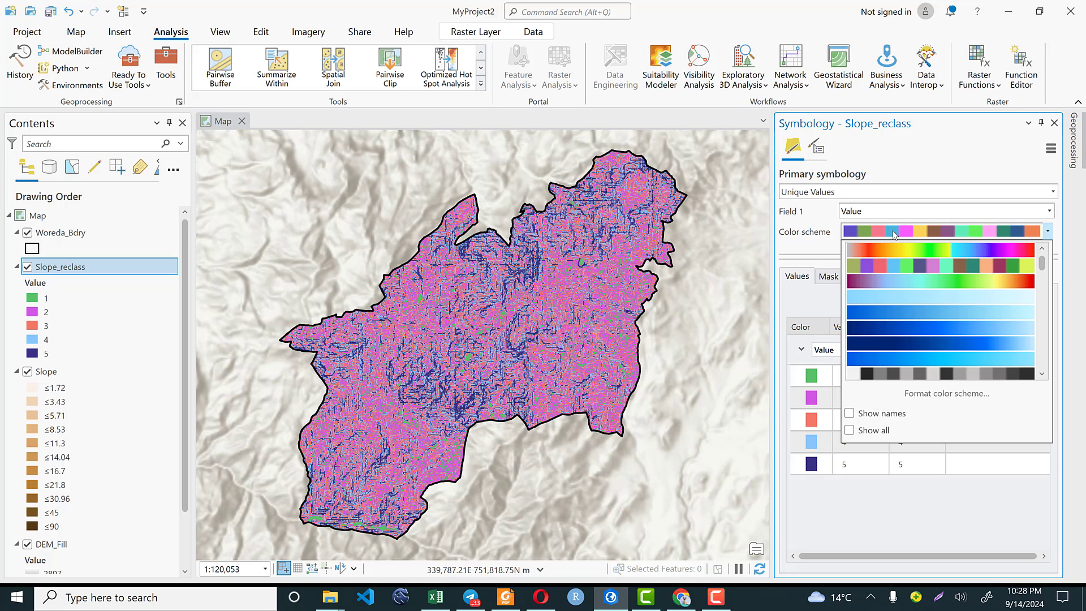
scroll(932, 282, "down", 3)
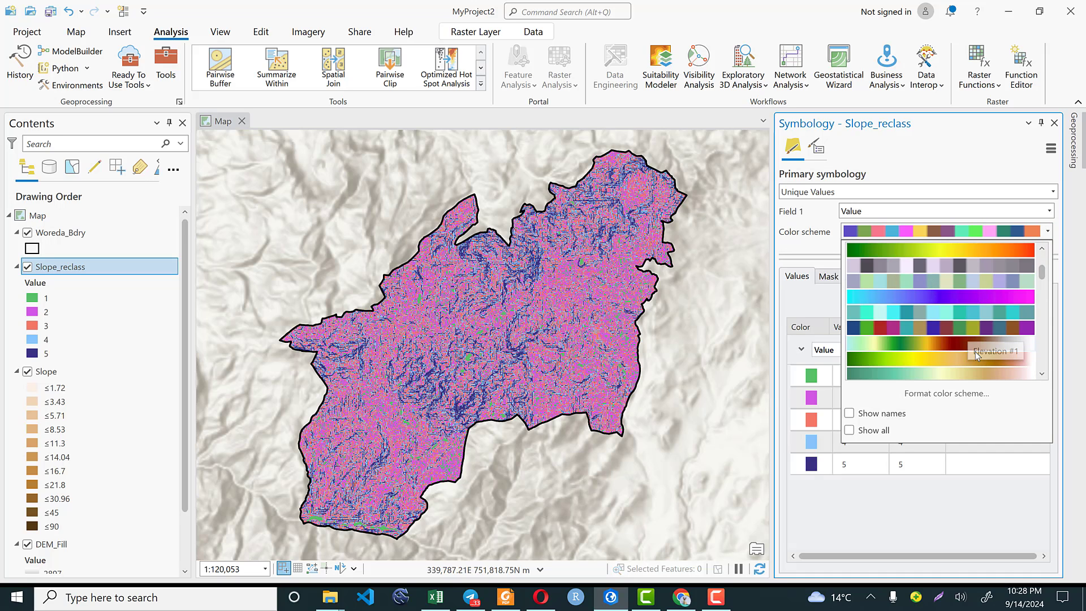
scroll(977, 355, "down", 2)
scroll(977, 355, "down", 3)
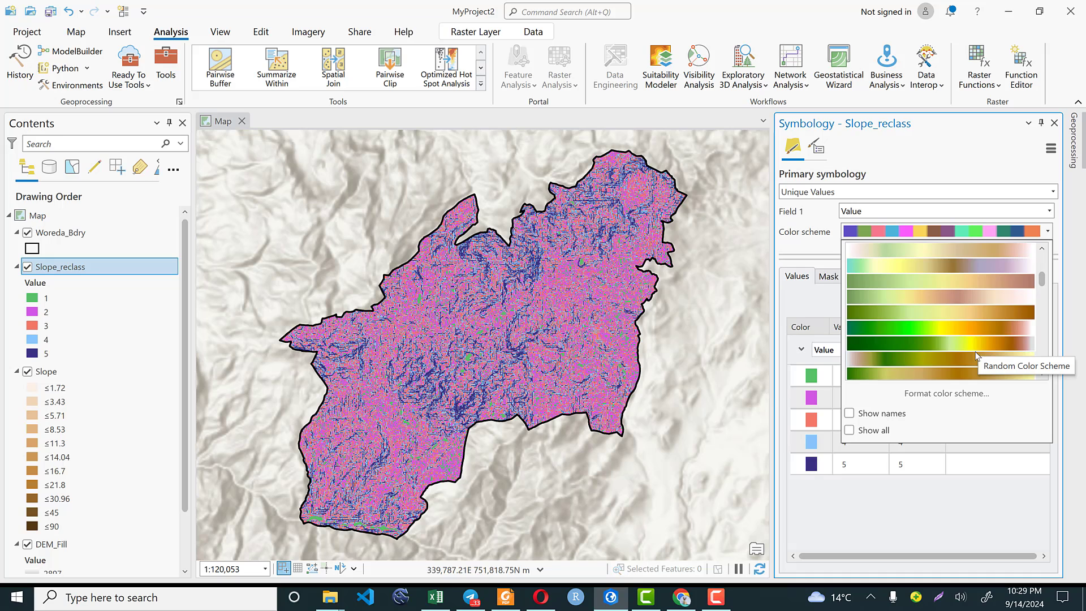
scroll(976, 358, "down", 2)
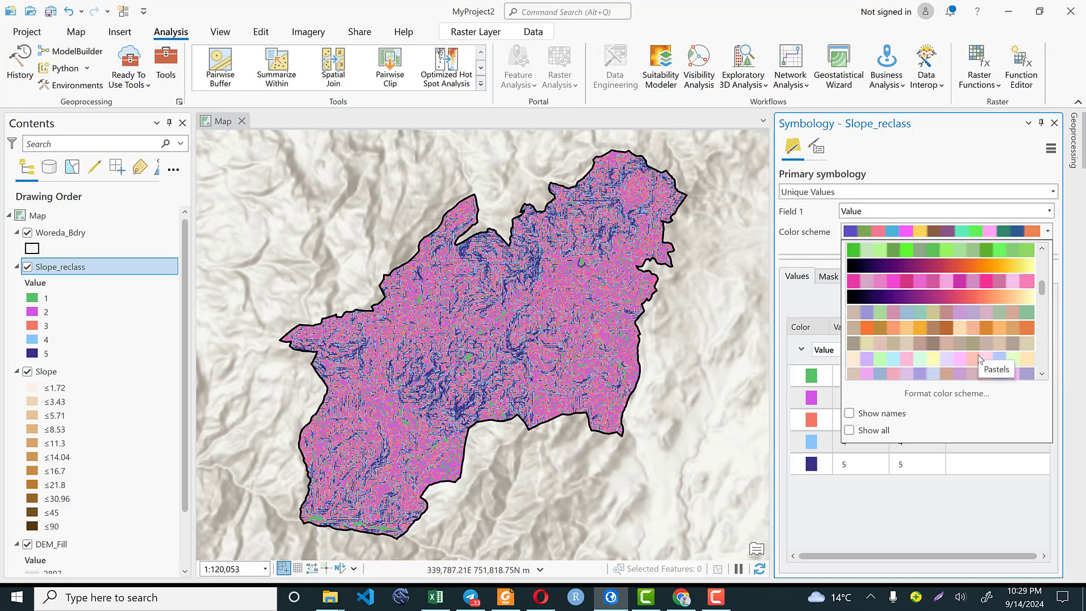
scroll(976, 358, "down", 2)
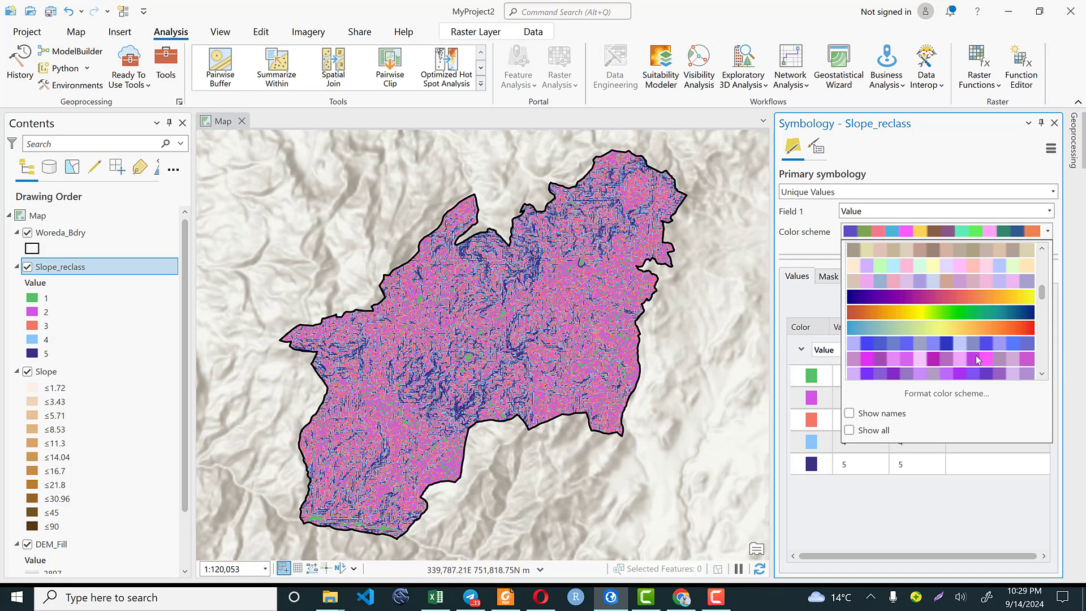
left_click(955, 318)
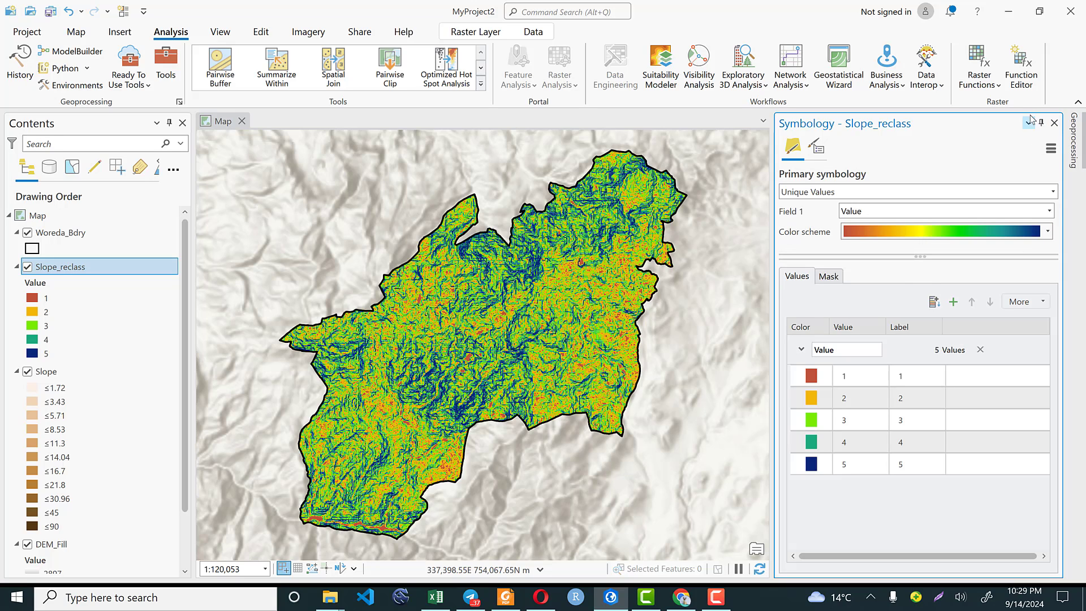
left_click(1053, 124)
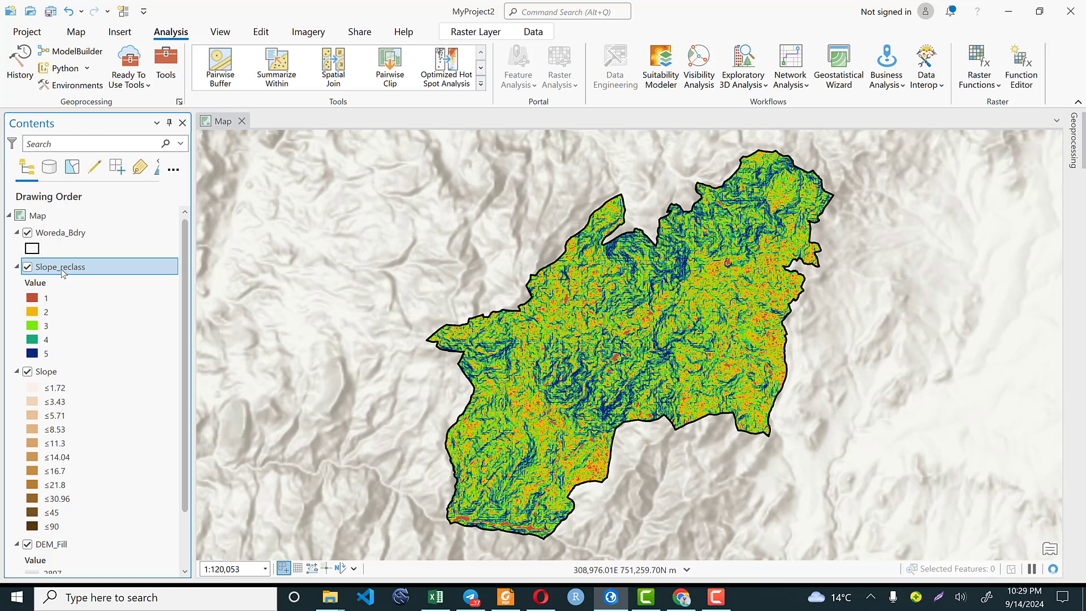
Step: Open the Slope_reclass attribute table and add a new field named Class
right_click(63, 274)
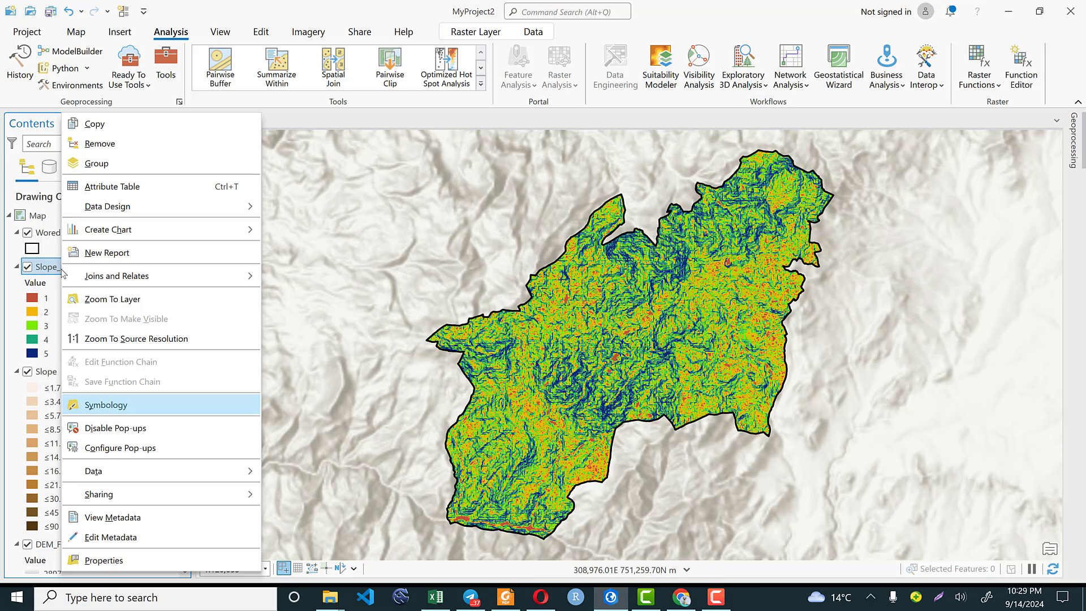
left_click(121, 173)
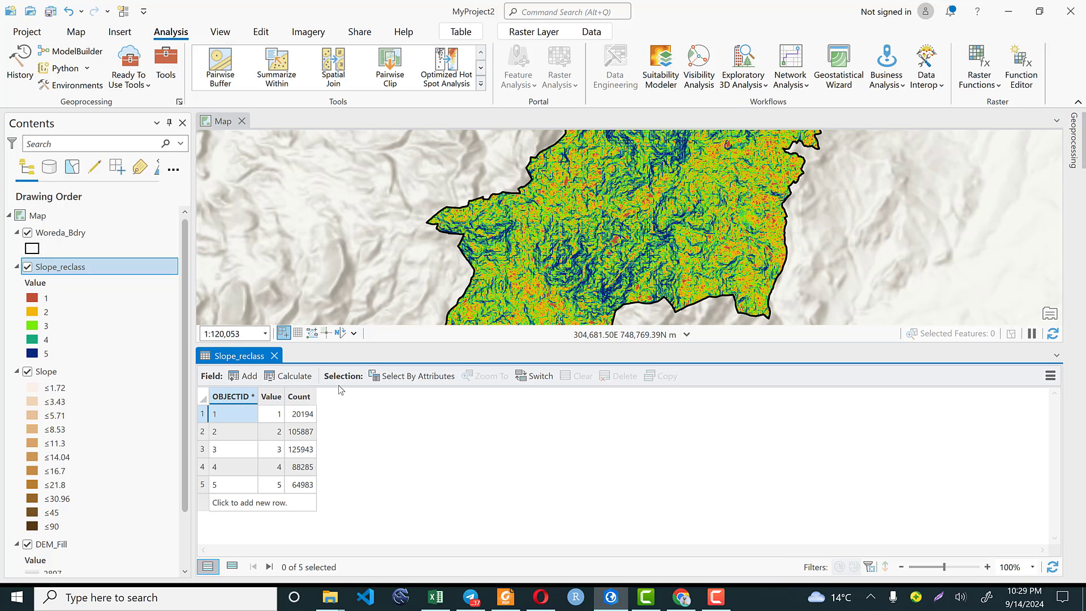
left_click(249, 376)
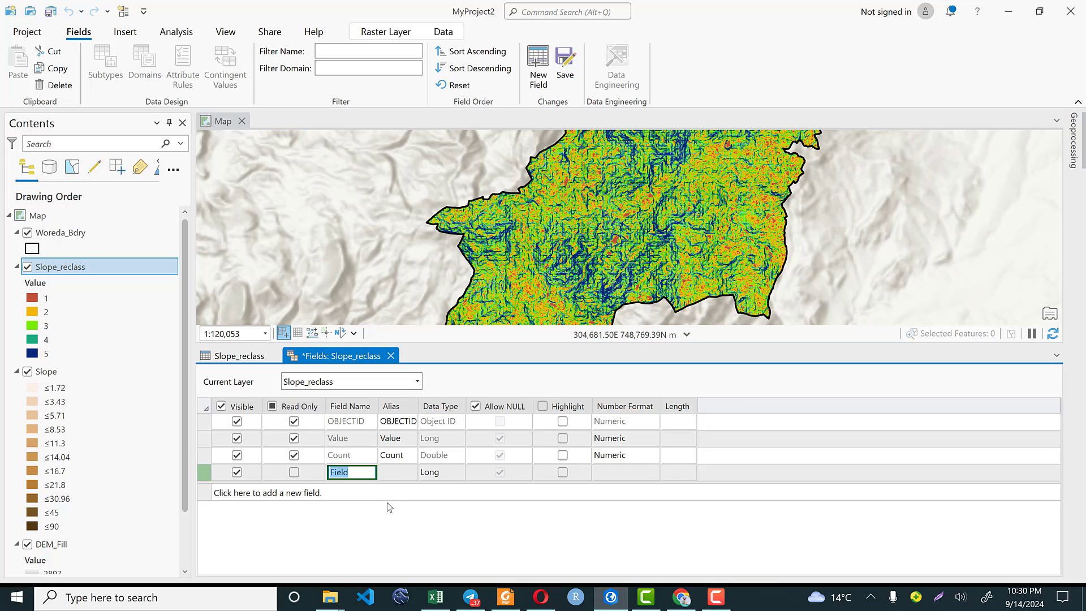
type("Class")
Step: Set the data type of the Class field to Text and save the field changes
left_click(461, 474)
left_click(458, 473)
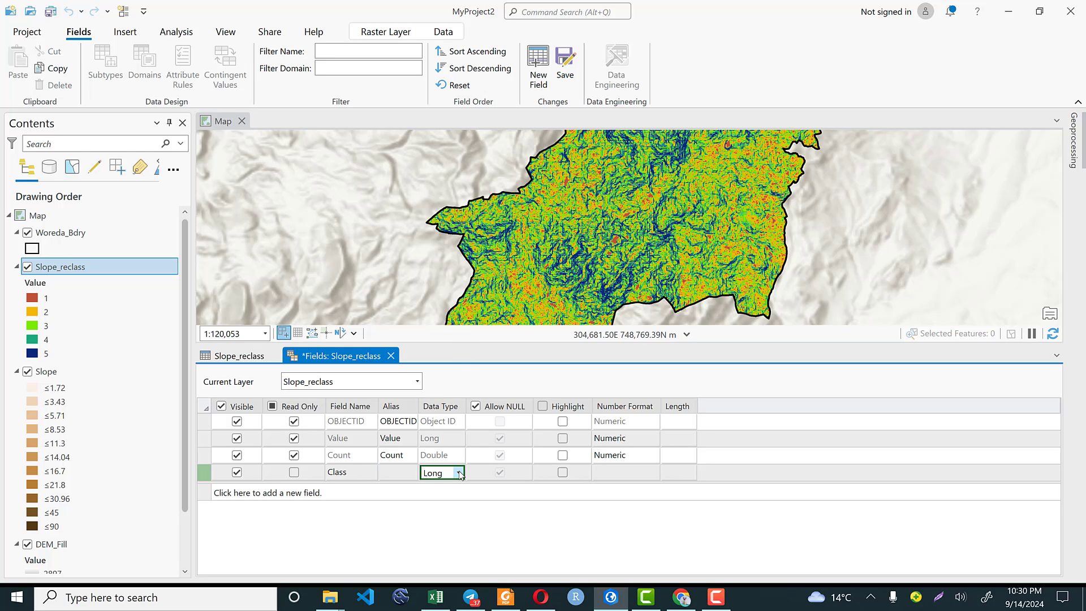
left_click(458, 472)
left_click(451, 400)
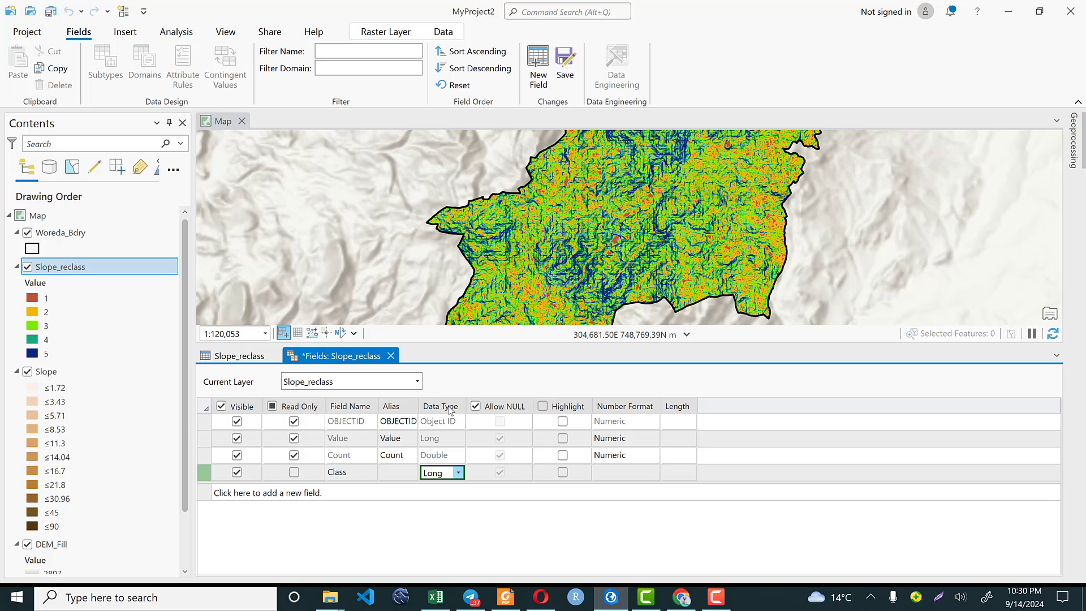
left_click(459, 474)
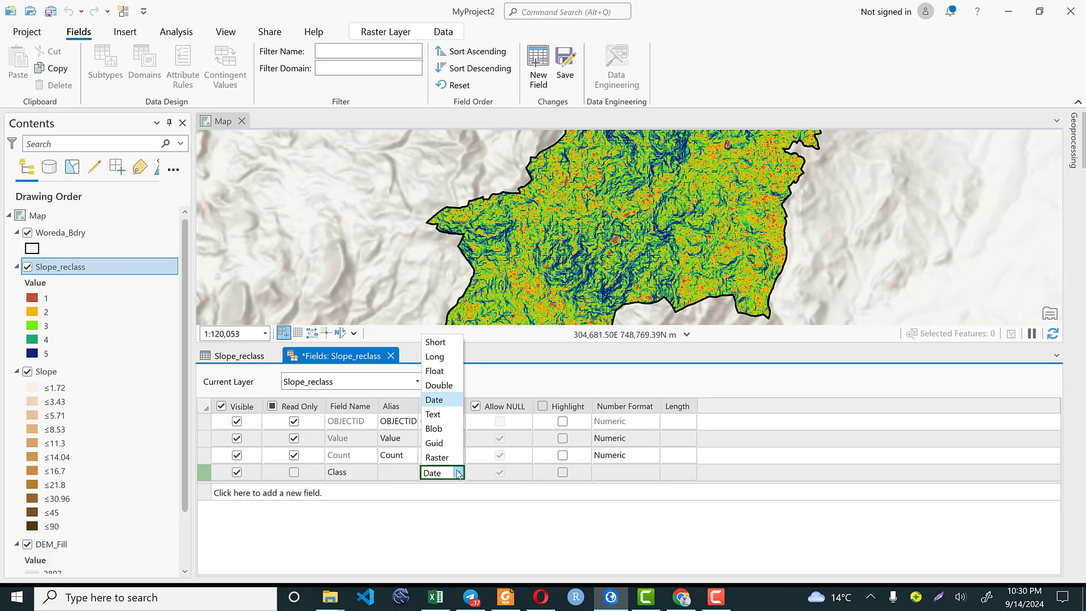
left_click(438, 413)
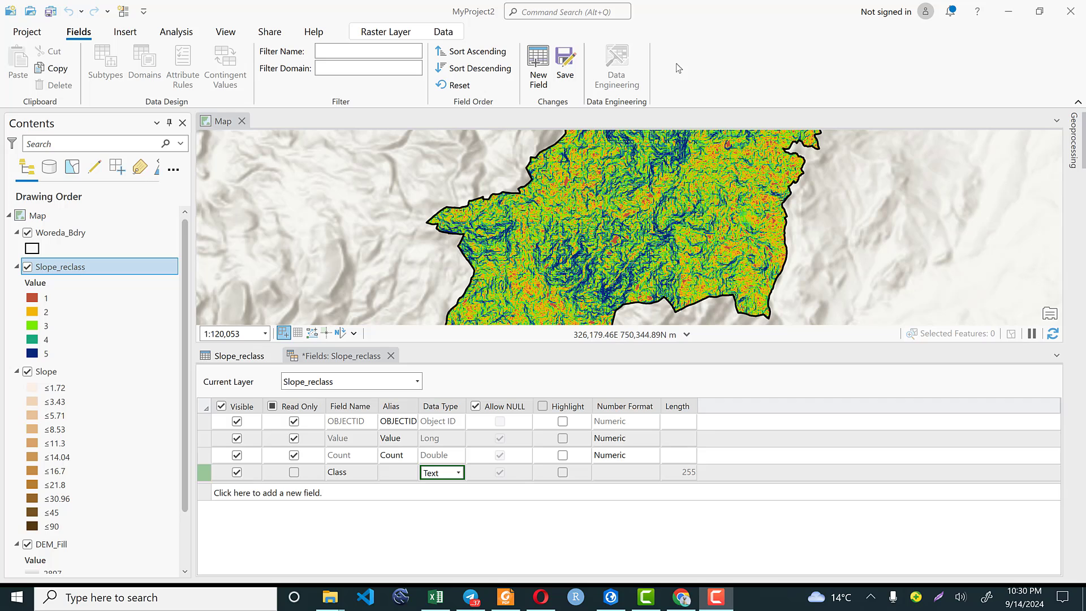
left_click(570, 64)
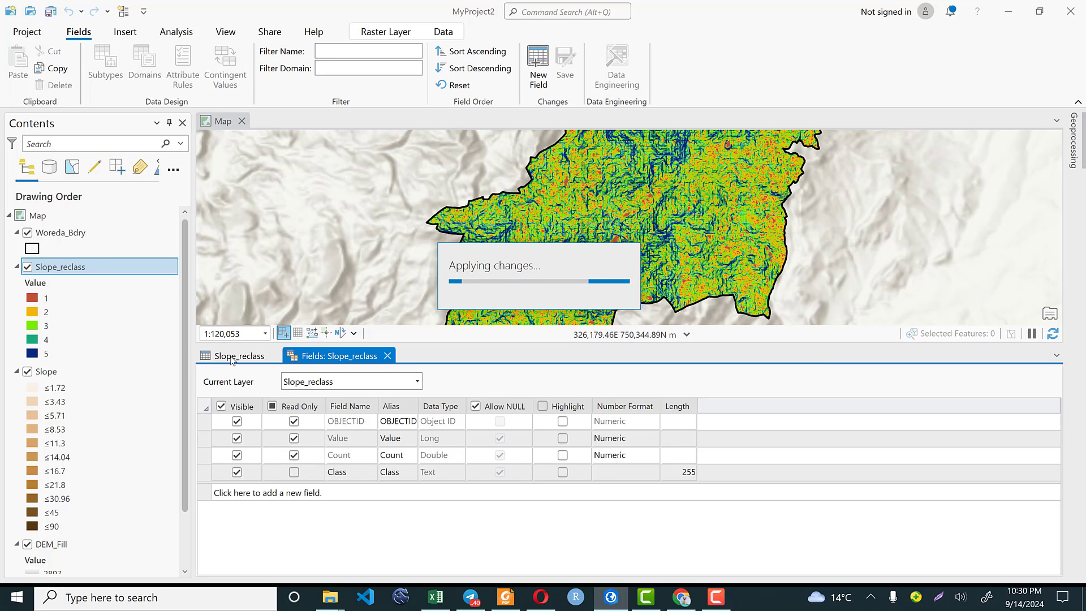
Step: In the Slope_reclass attribute table, enter the Class labels Very Low, Low and Moderate for values 1, 2 and 3
left_click(240, 356)
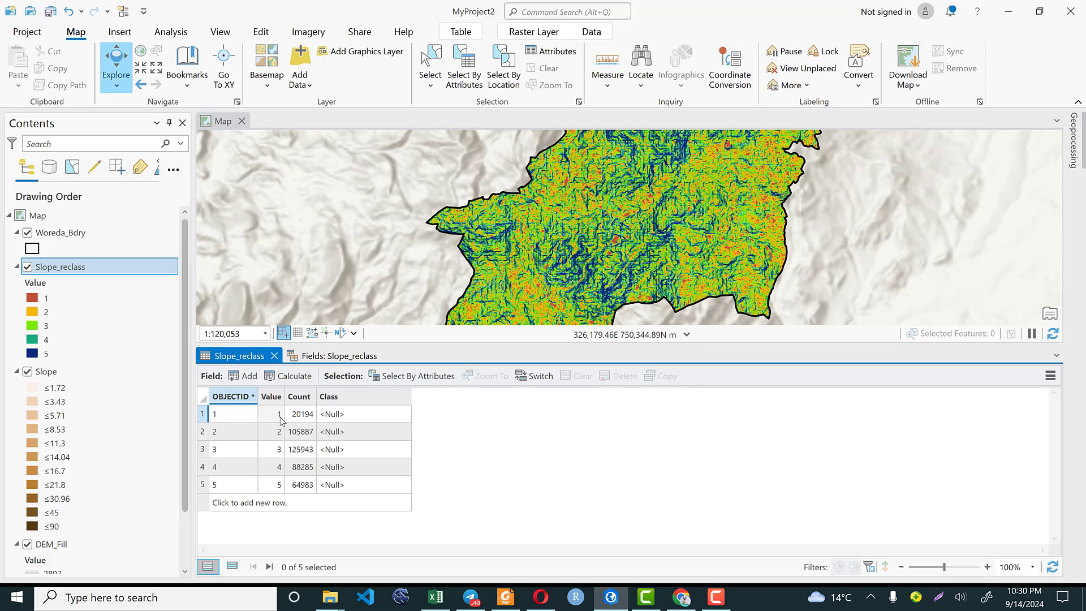
left_click(357, 418)
left_click(358, 417)
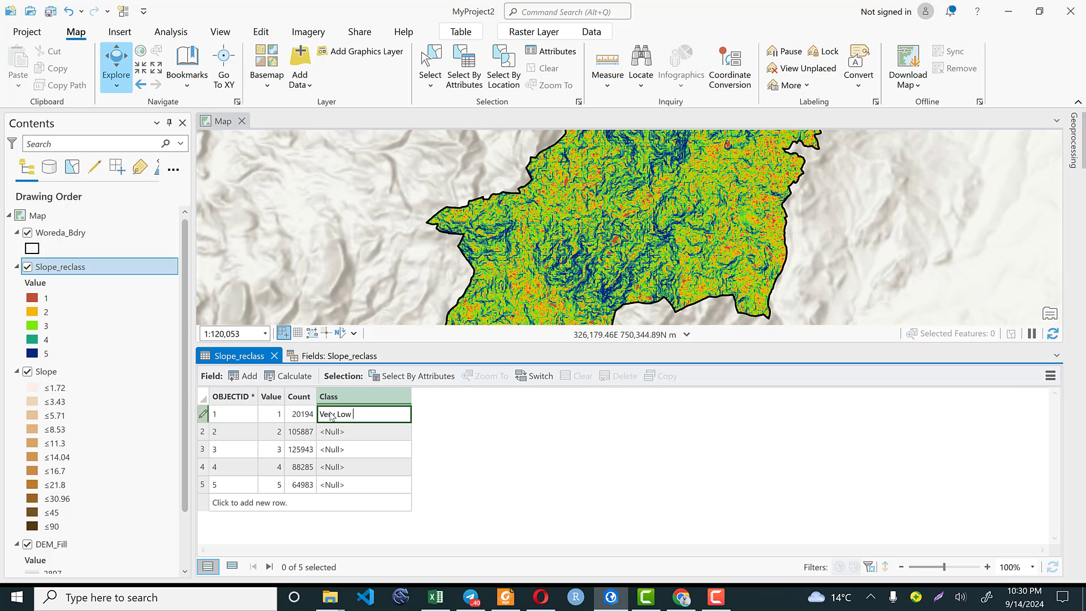
left_click(331, 432)
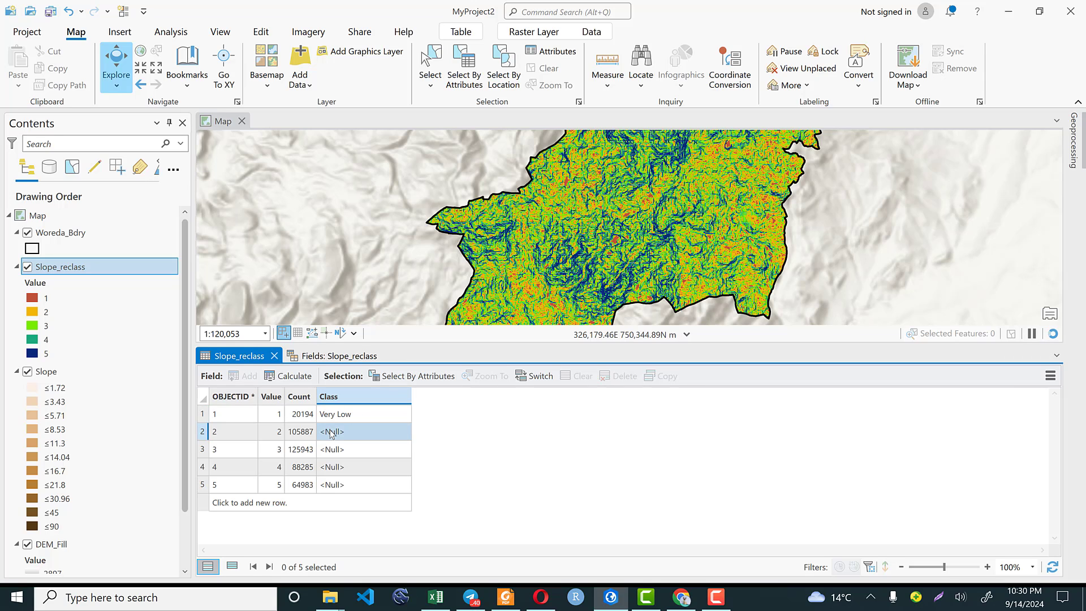
left_click(331, 432)
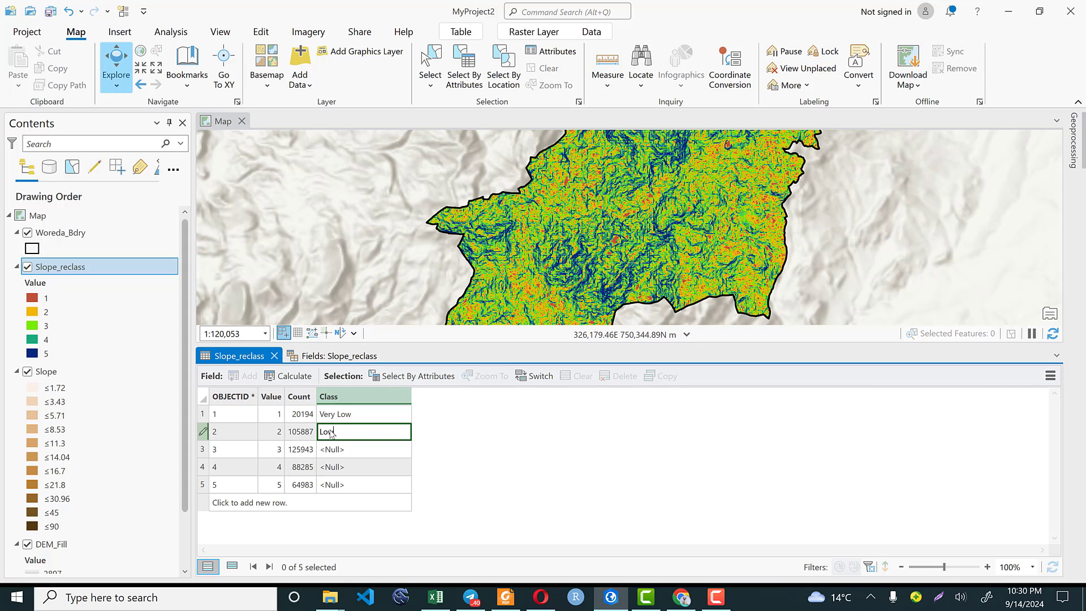
left_click(361, 450)
left_click(361, 450)
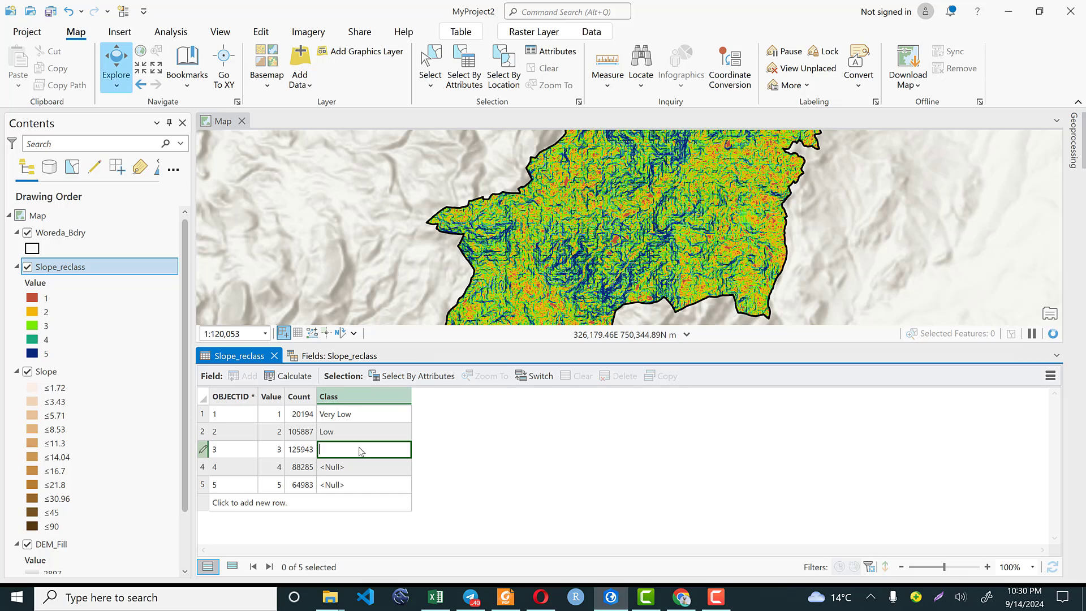
type("Moderate")
Step: Enter the Class labels High and Very High for values 4 and 5, and close the attribute table and fields view
left_click(343, 466)
left_click(344, 466)
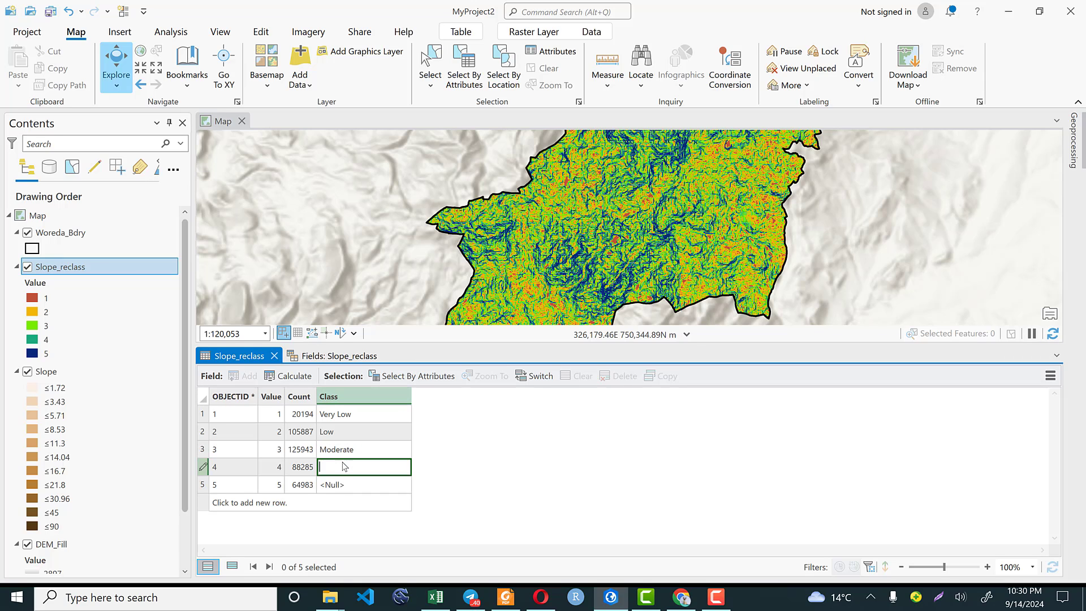
type("High")
left_click(333, 487)
left_click(333, 487)
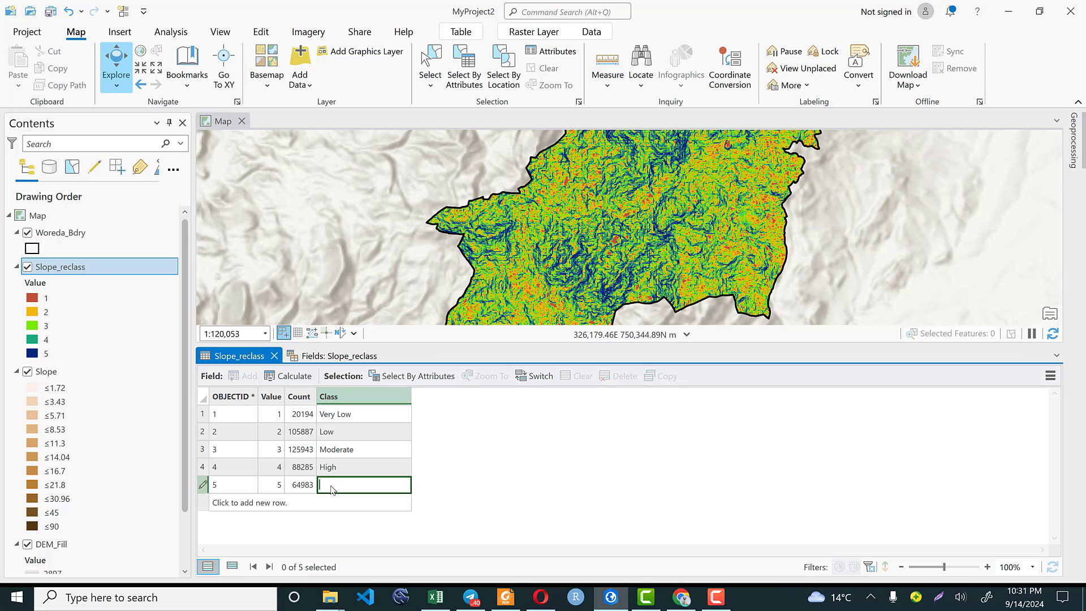
type("Very High")
left_click(274, 355)
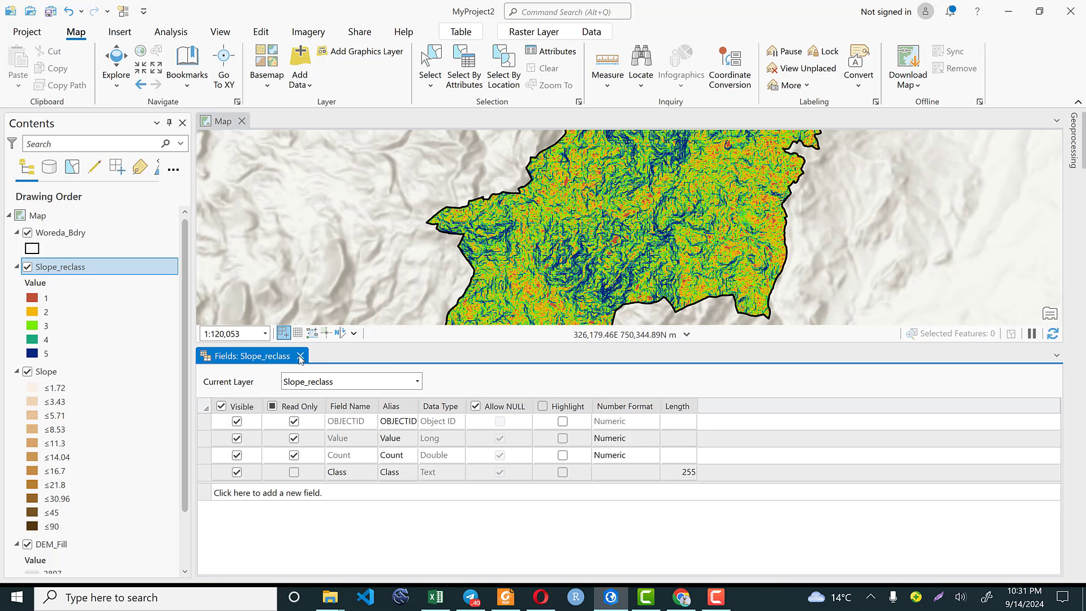
left_click(299, 356)
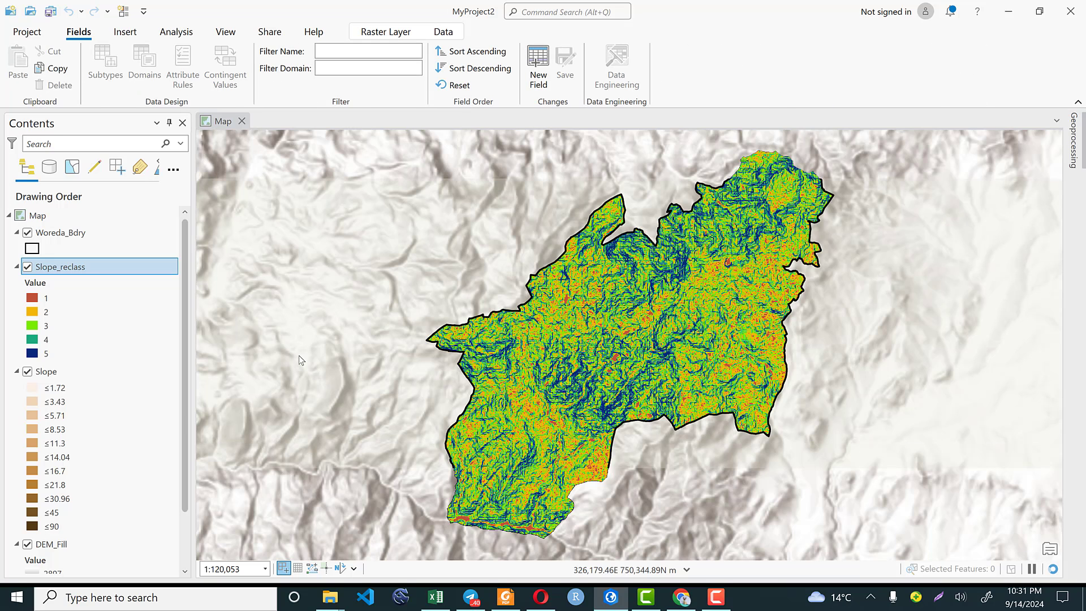
Step: Open the symbology of the Slope_reclass layer and symbolize its unique values by the Class field
right_click(73, 267)
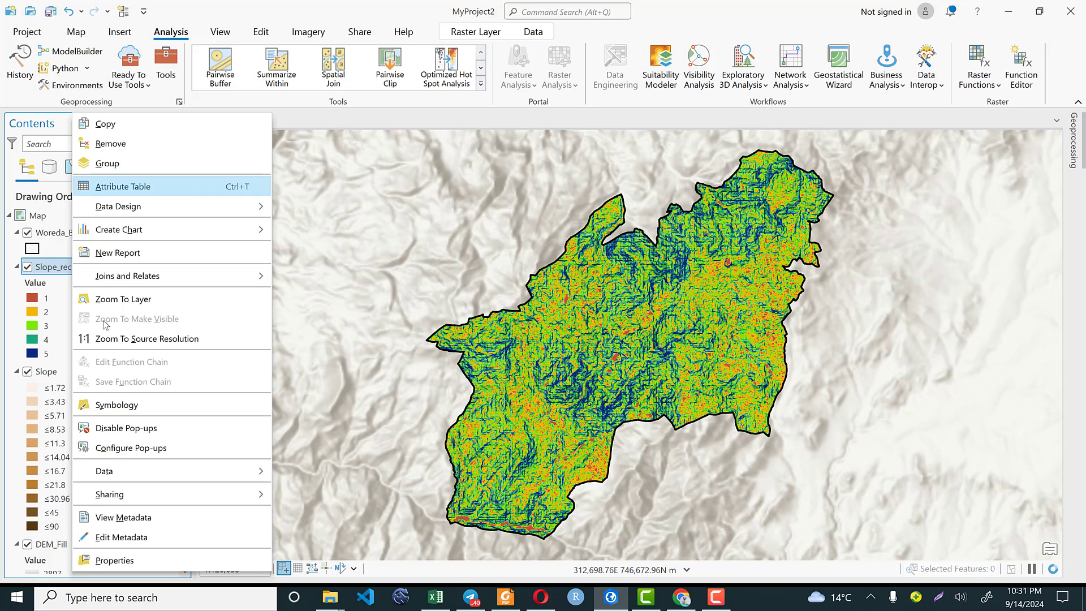
left_click(138, 406)
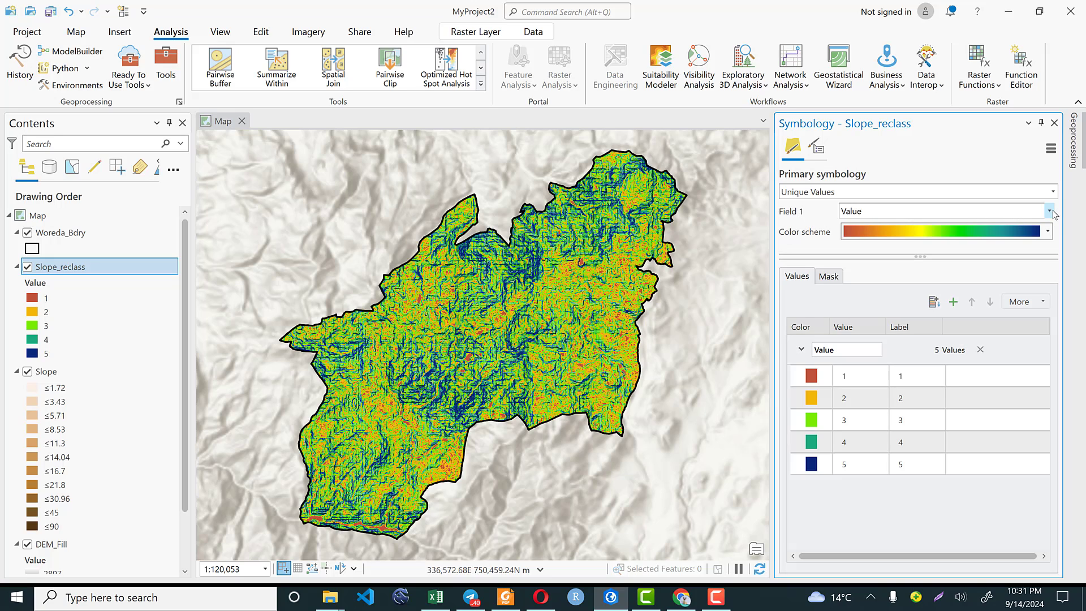
left_click(1049, 212)
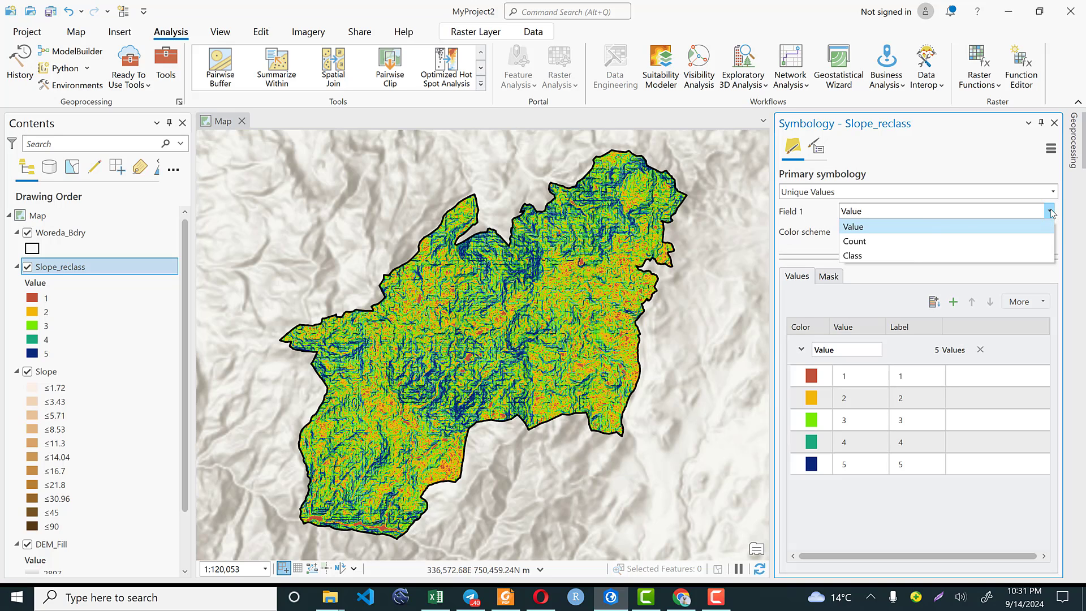
left_click(860, 255)
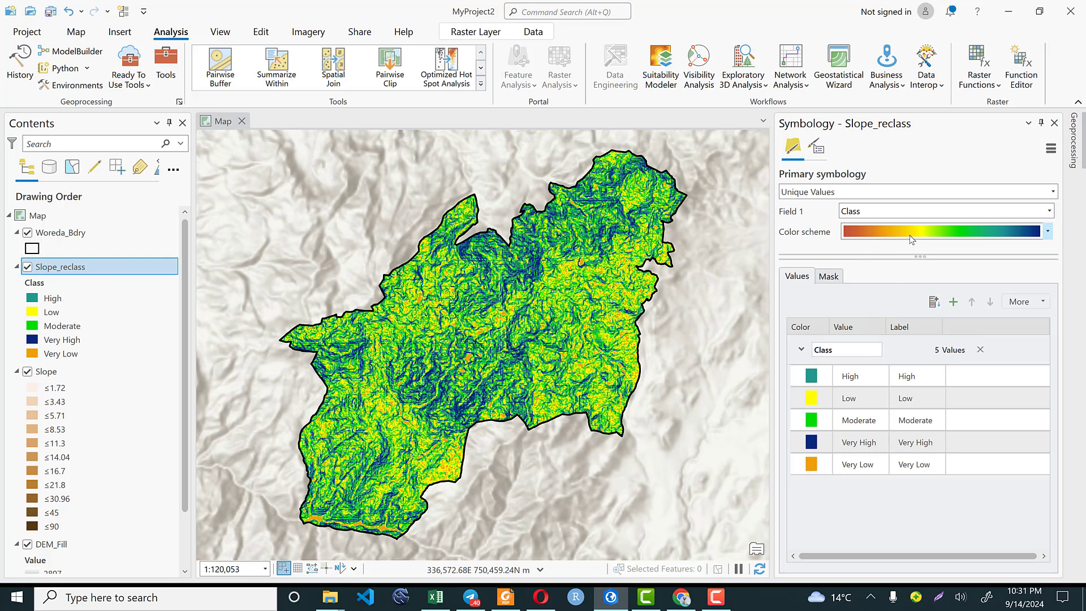
Step: Apply the continuous color scheme running from dark green through yellow to red to the Slope_reclass classes
left_click(910, 233)
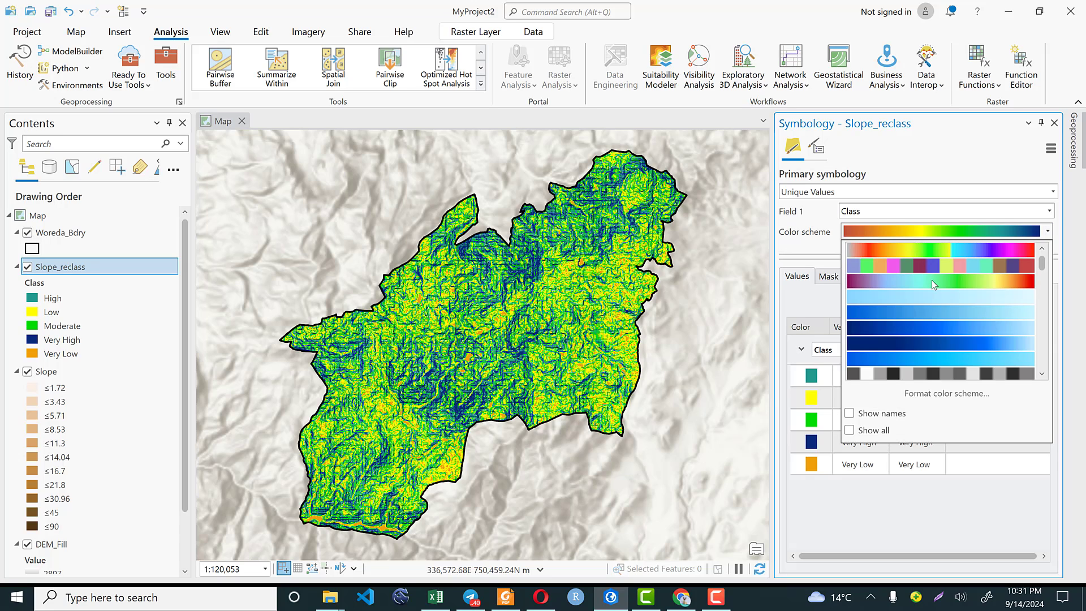
scroll(934, 288, "down", 4)
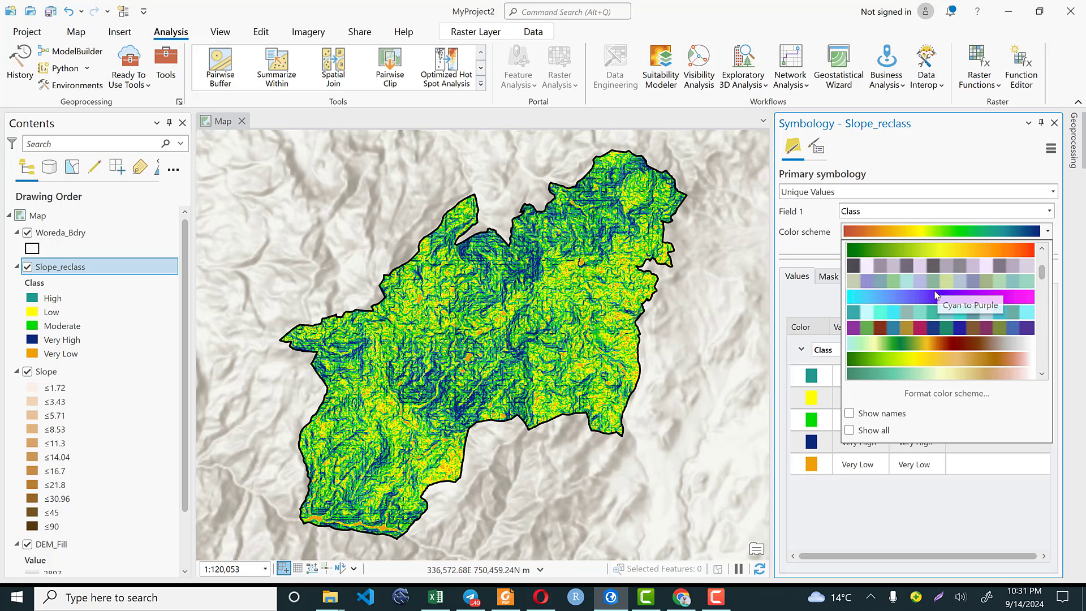
left_click(934, 294)
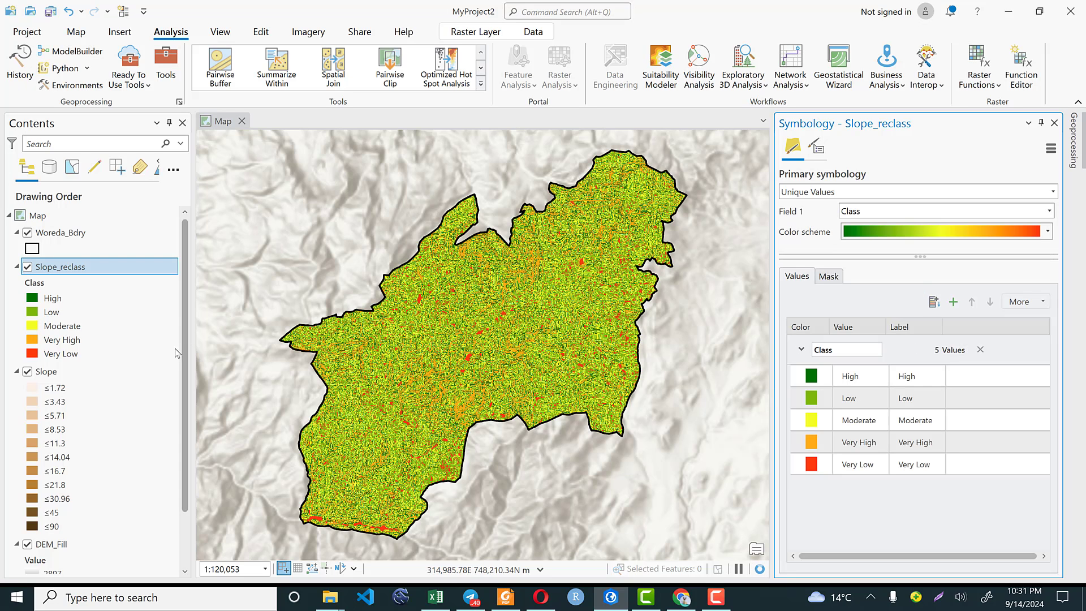
left_click(843, 471)
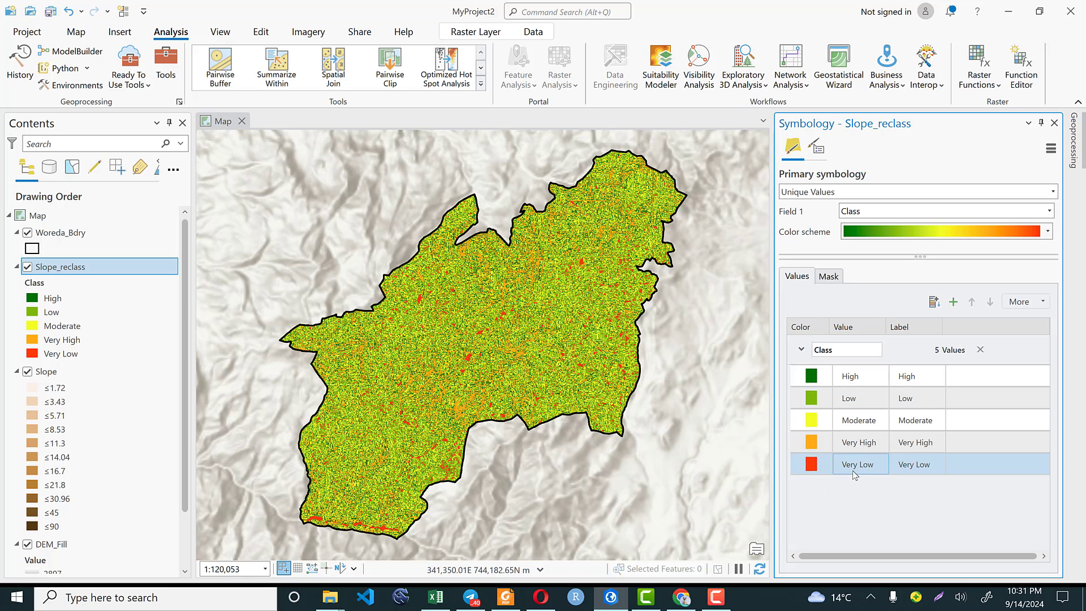
left_click(856, 445)
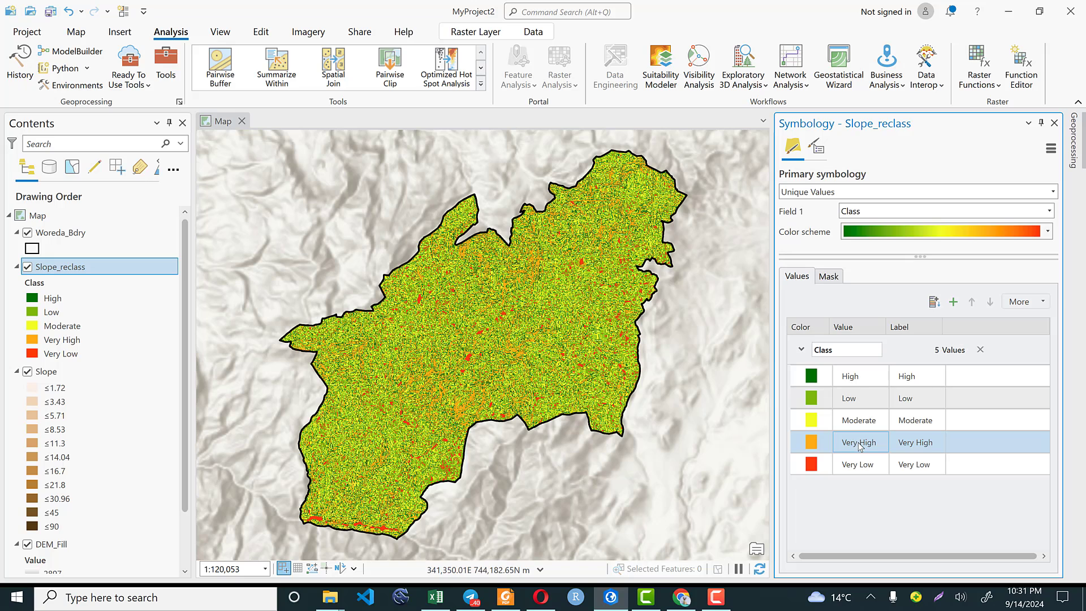
left_click(861, 424)
left_click(860, 401)
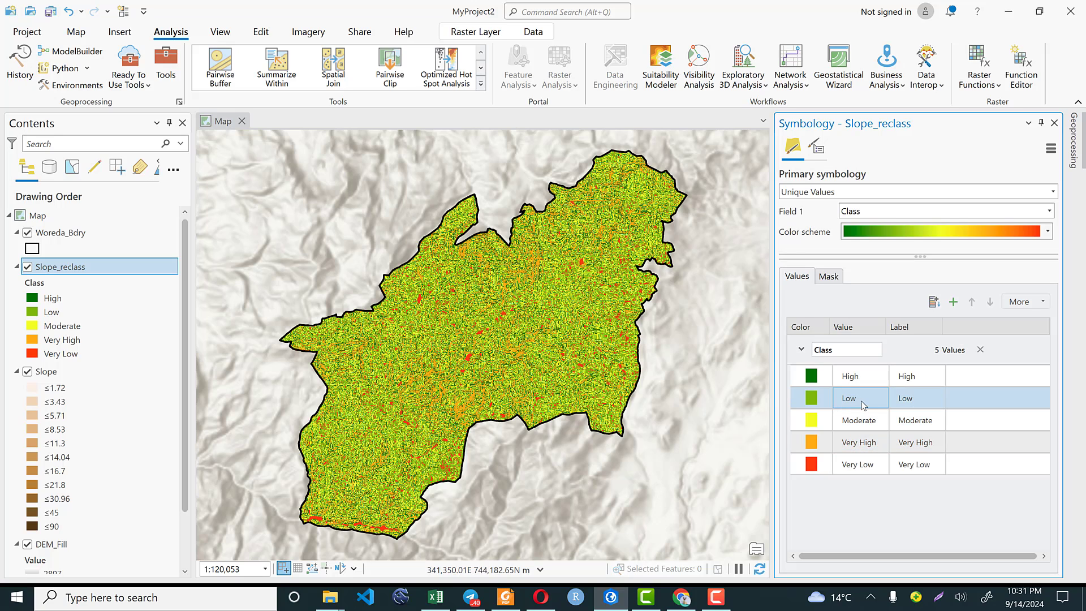
left_click(843, 385)
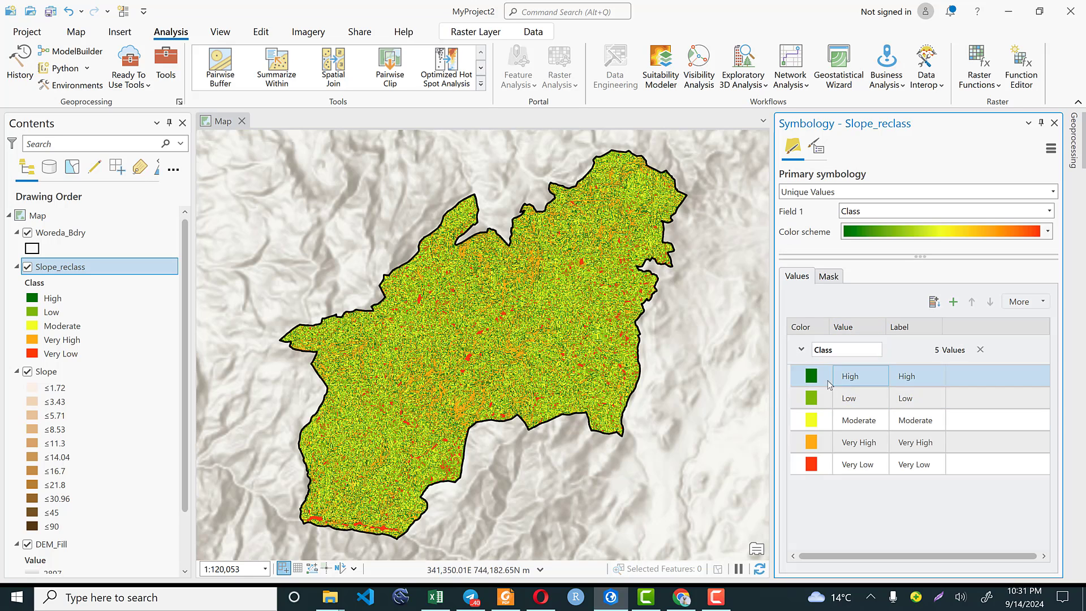
left_click(838, 405)
left_click(816, 380)
left_click(812, 465)
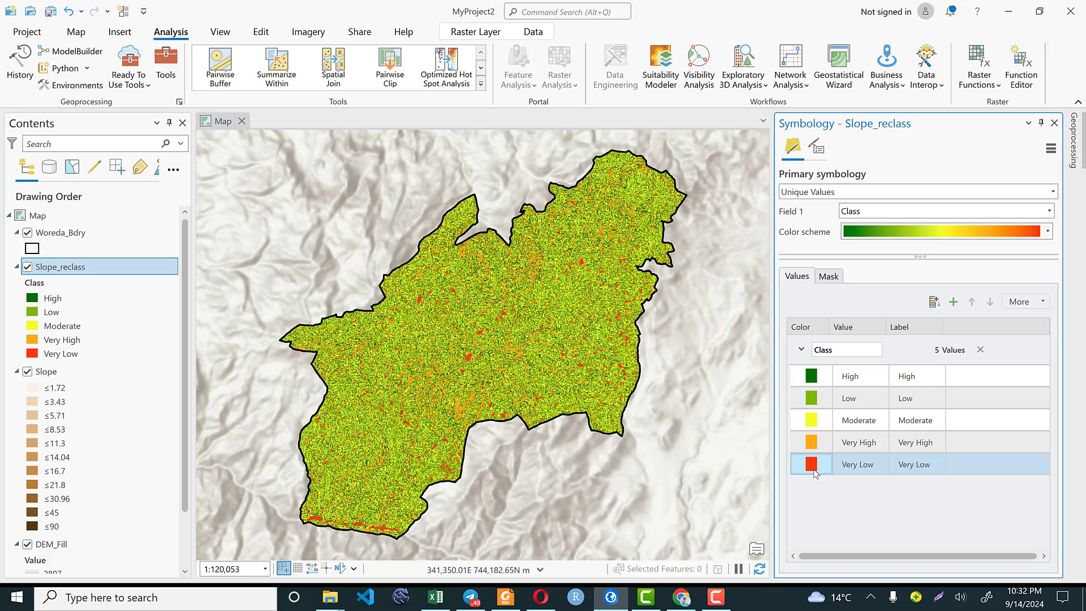
Step: Change the symbol color of the Very High class to red
left_click(810, 444)
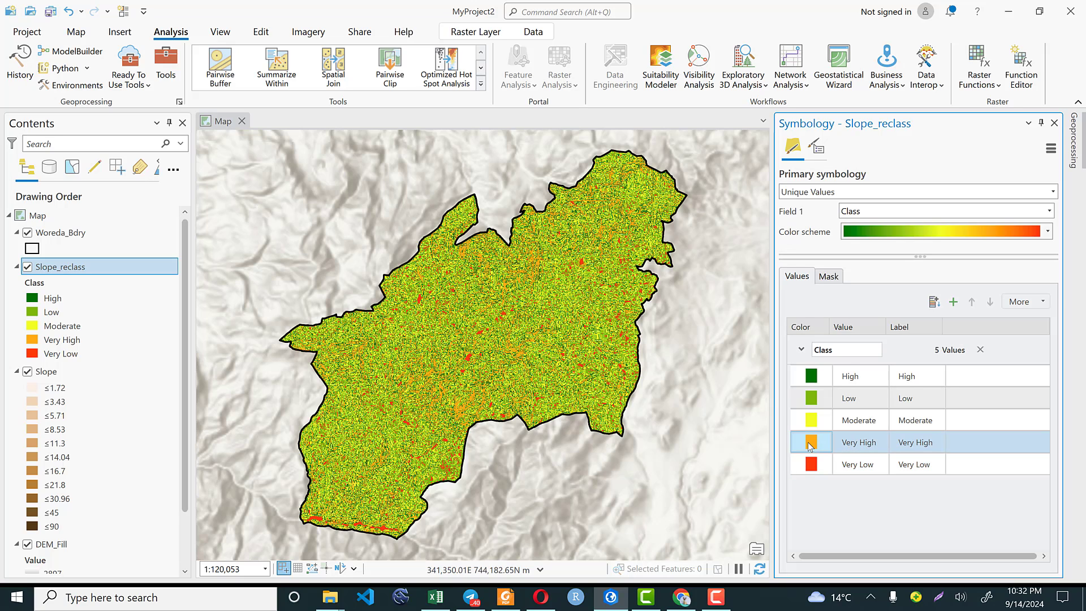
left_click(810, 444)
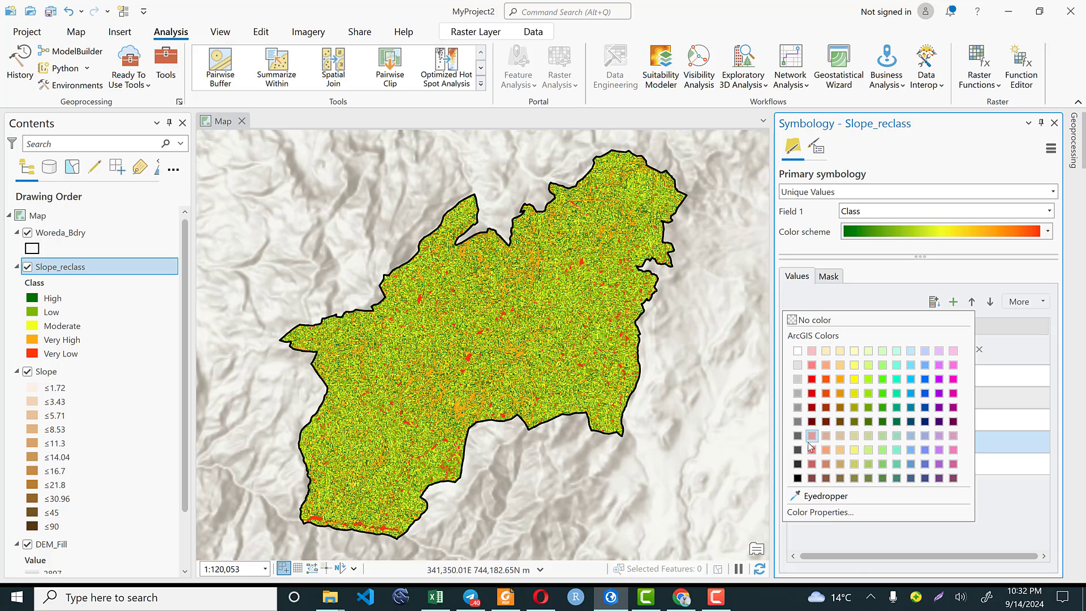
left_click(811, 393)
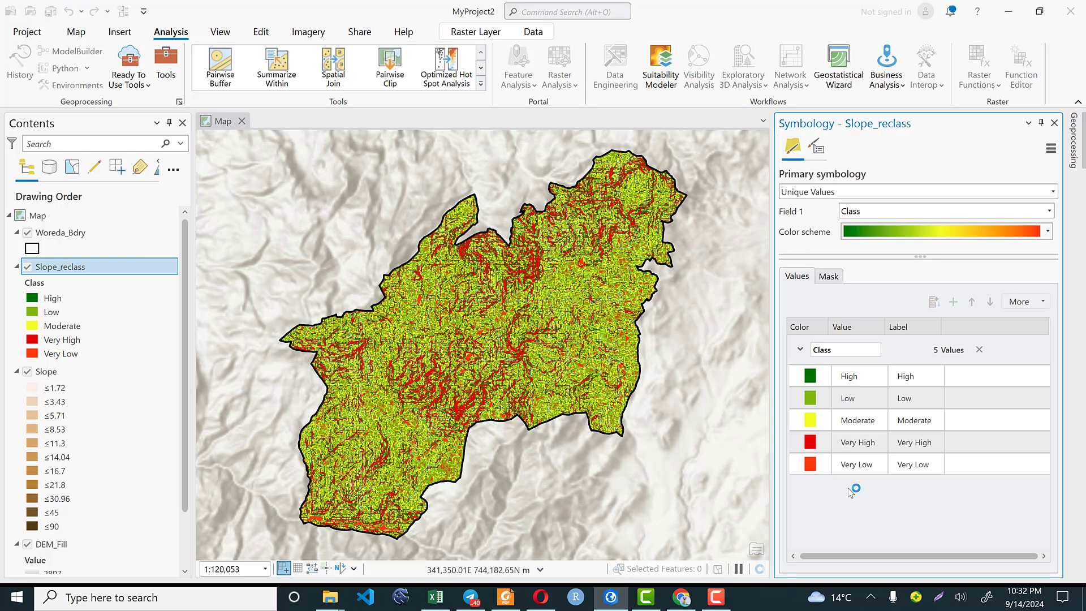
Step: Change the symbol color of the Very Low class to green and move that class to the top of the list
left_click(869, 472)
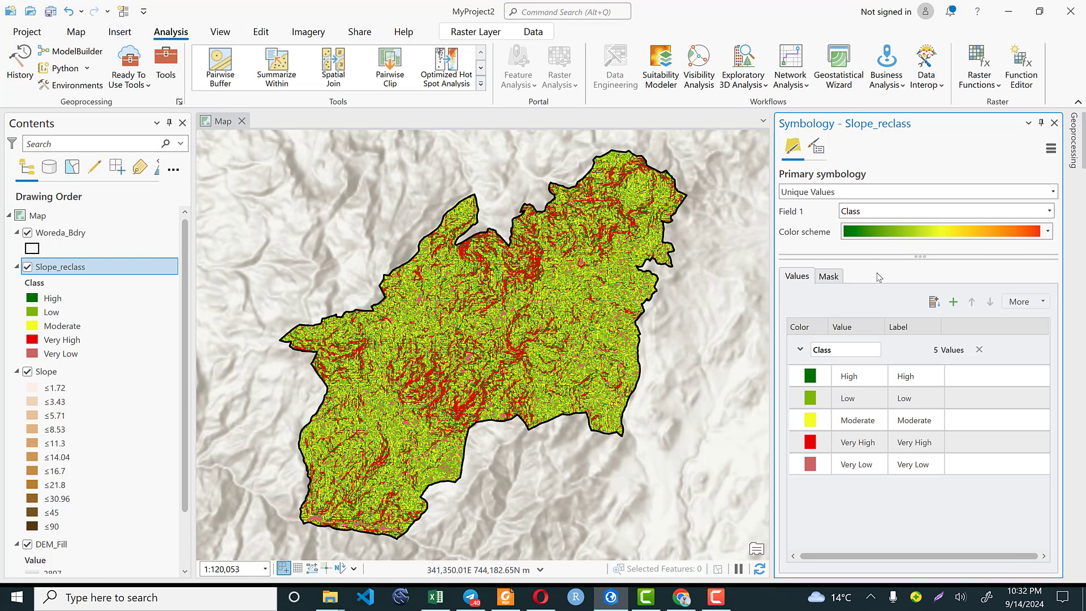
left_click(810, 464)
left_click(810, 464)
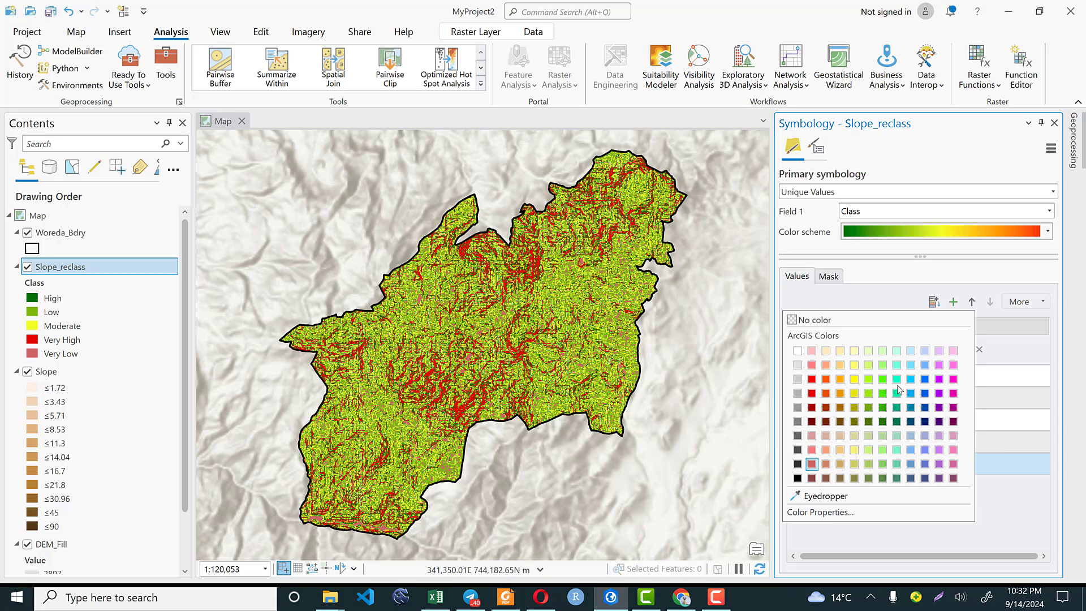
left_click(882, 408)
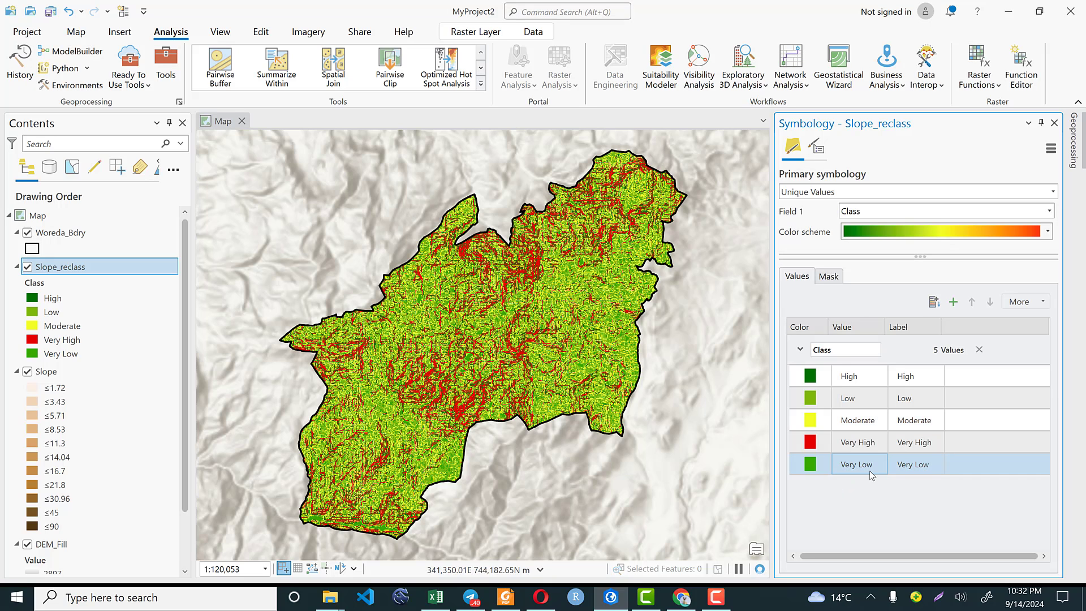
right_click(862, 474)
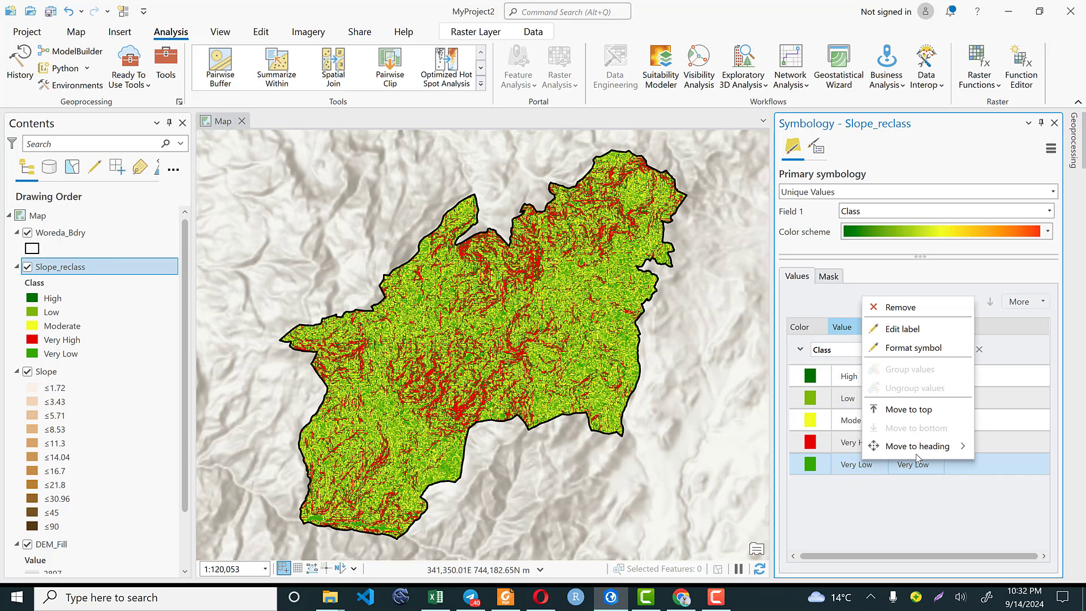
left_click(922, 415)
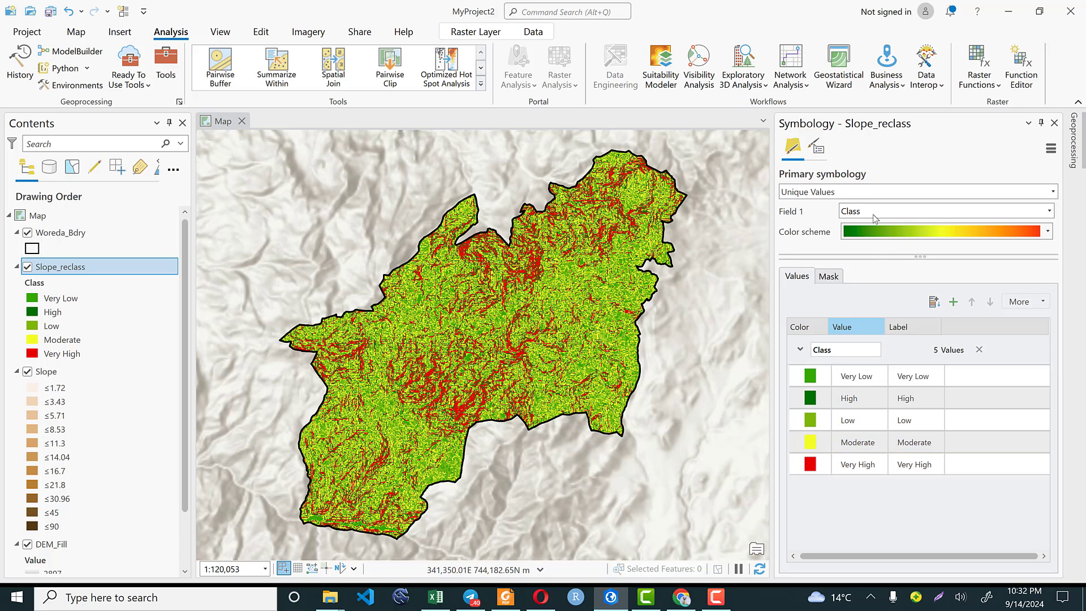
key("F9")
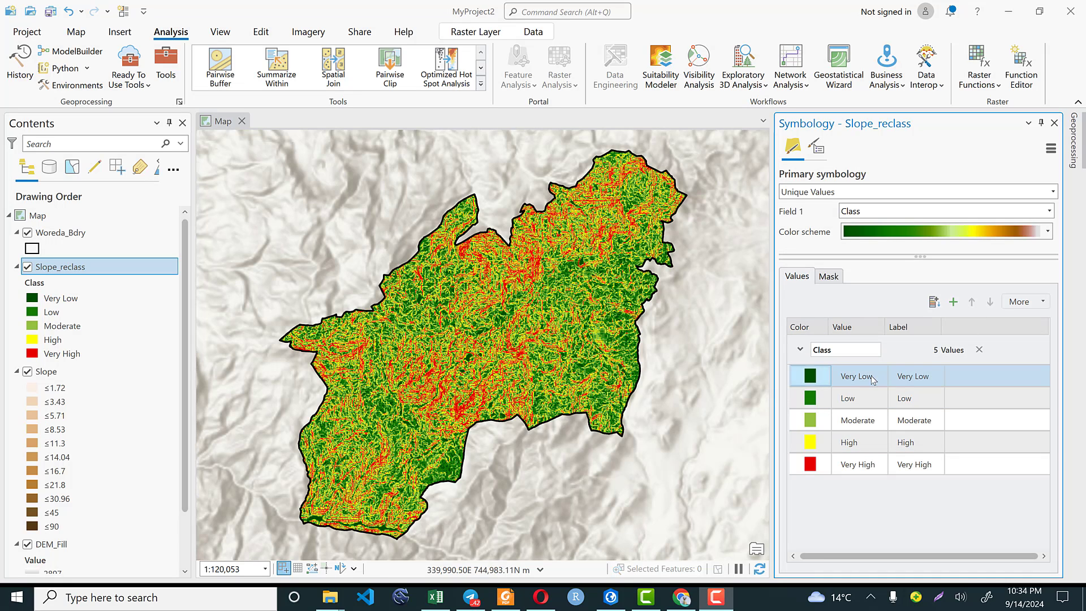
left_click(912, 377)
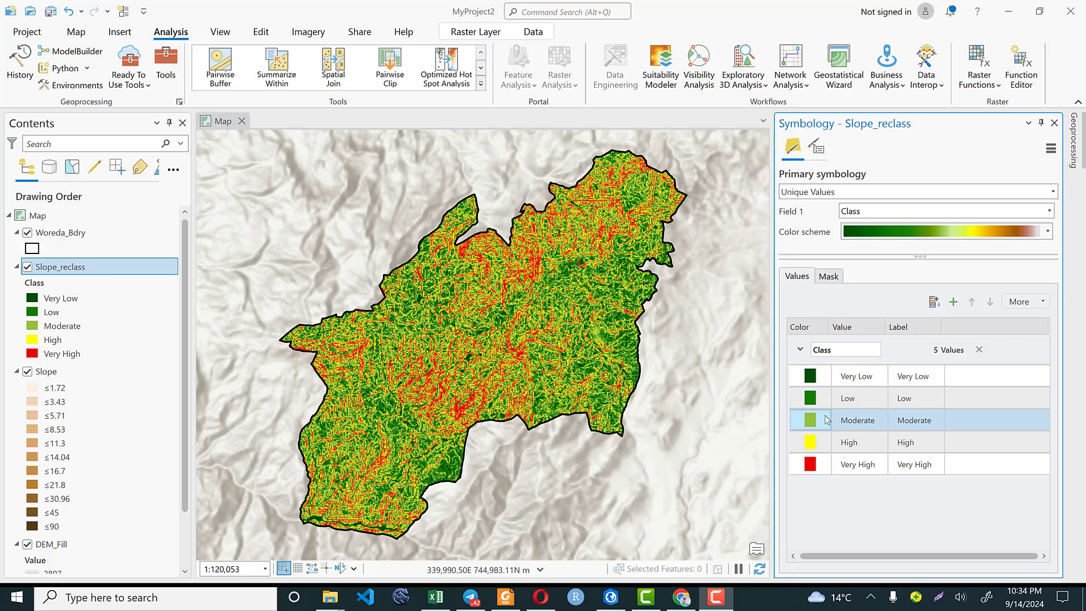
left_click(859, 401)
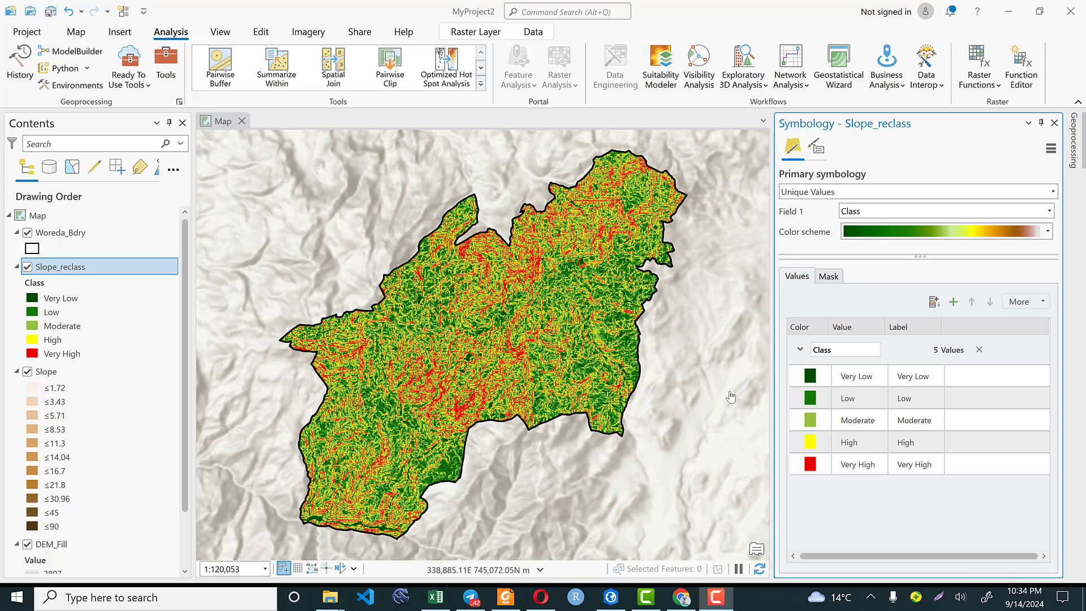
left_click(930, 403)
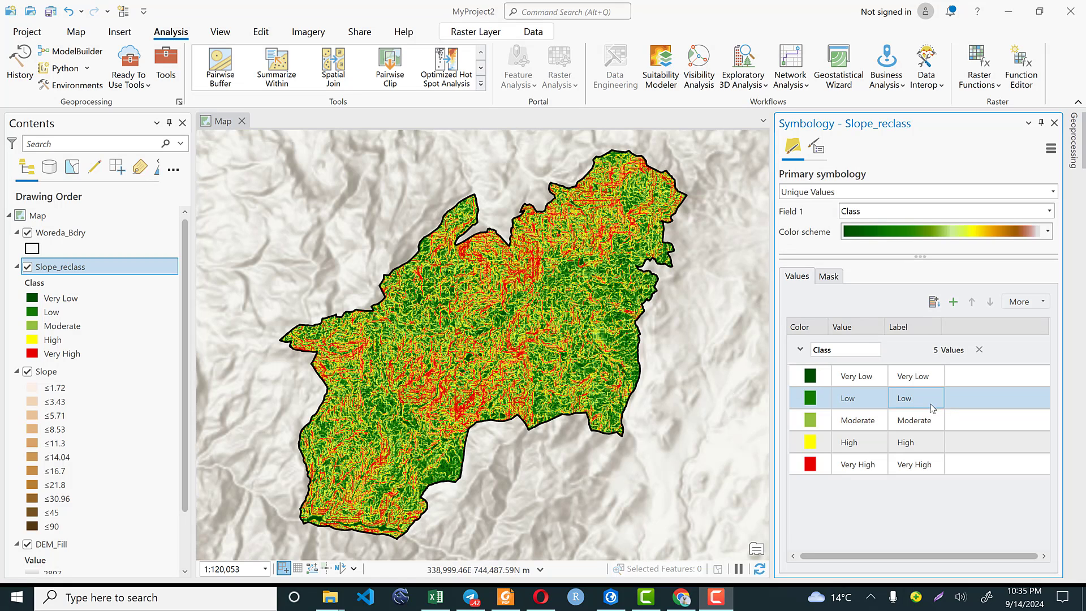